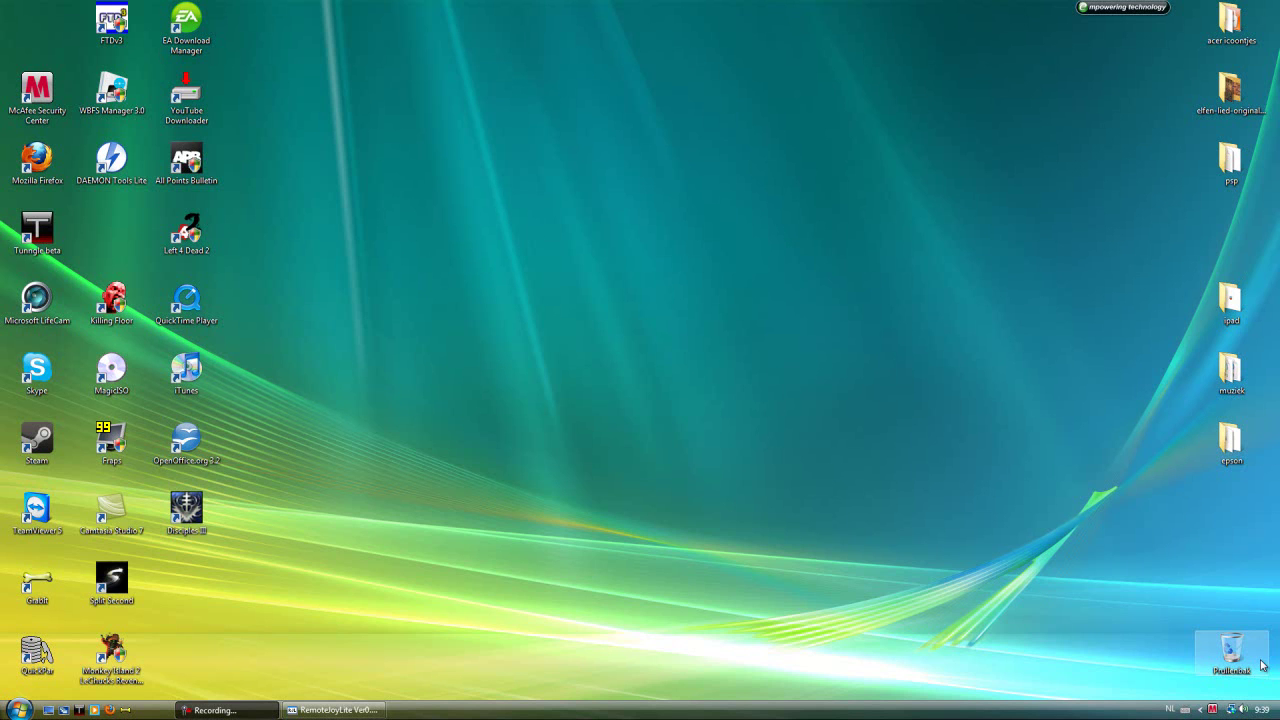
Step: Switch to the RemoteJoyLite window to view the mirrored PSP screen, and minimize it
mouse_move(303, 712)
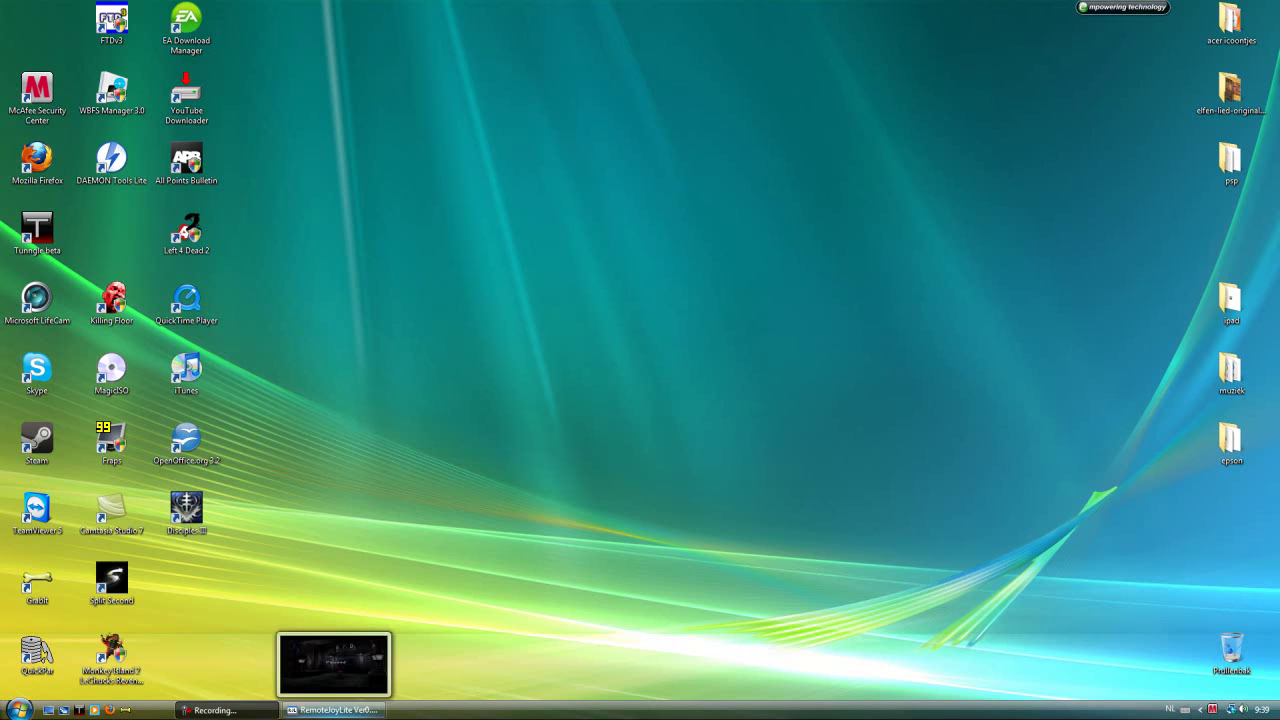
left_click(324, 712)
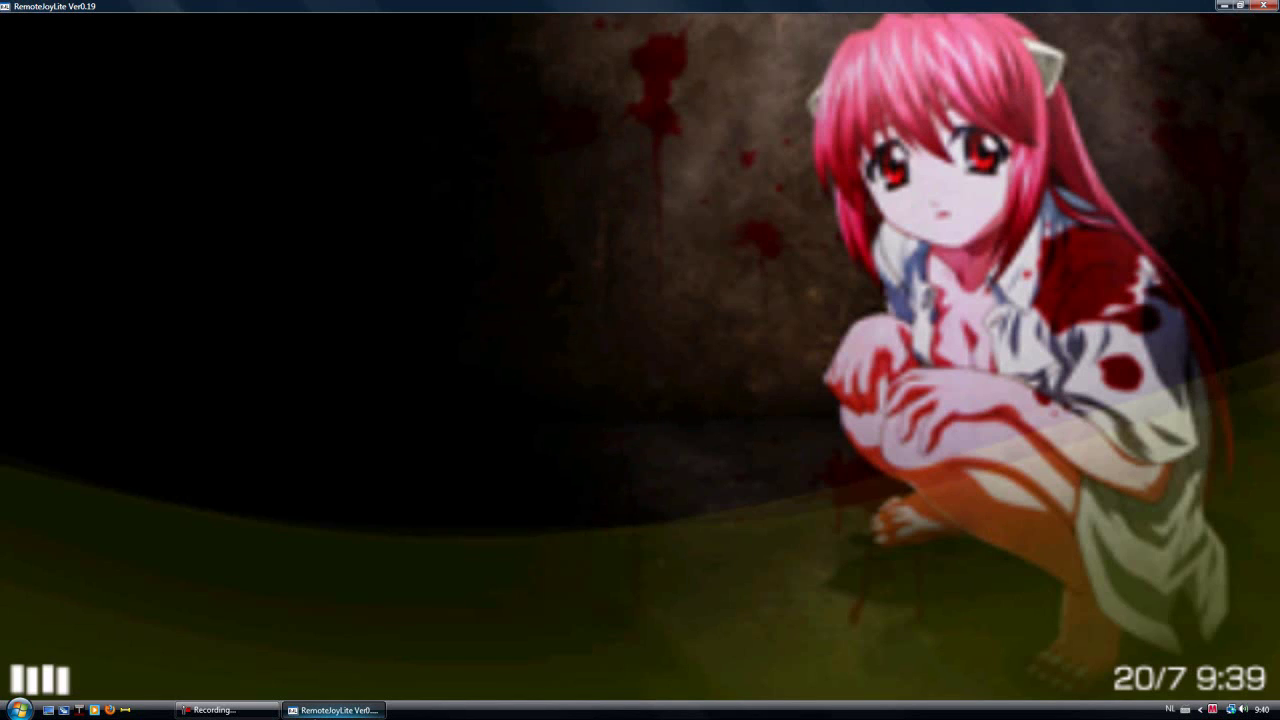
left_click(1222, 7)
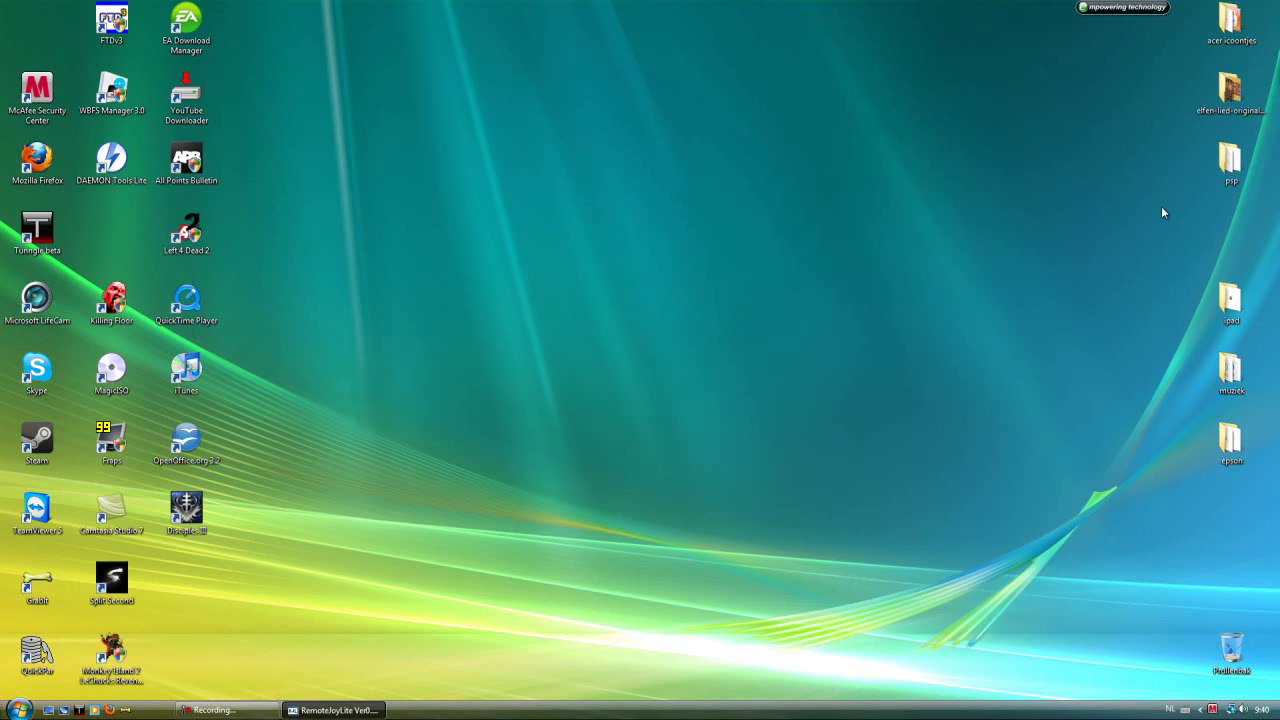
Step: Look through the disc image files in the desktop folder psp\resident evil 2 psp\cd's, and minimize the folder window
left_click(1248, 156)
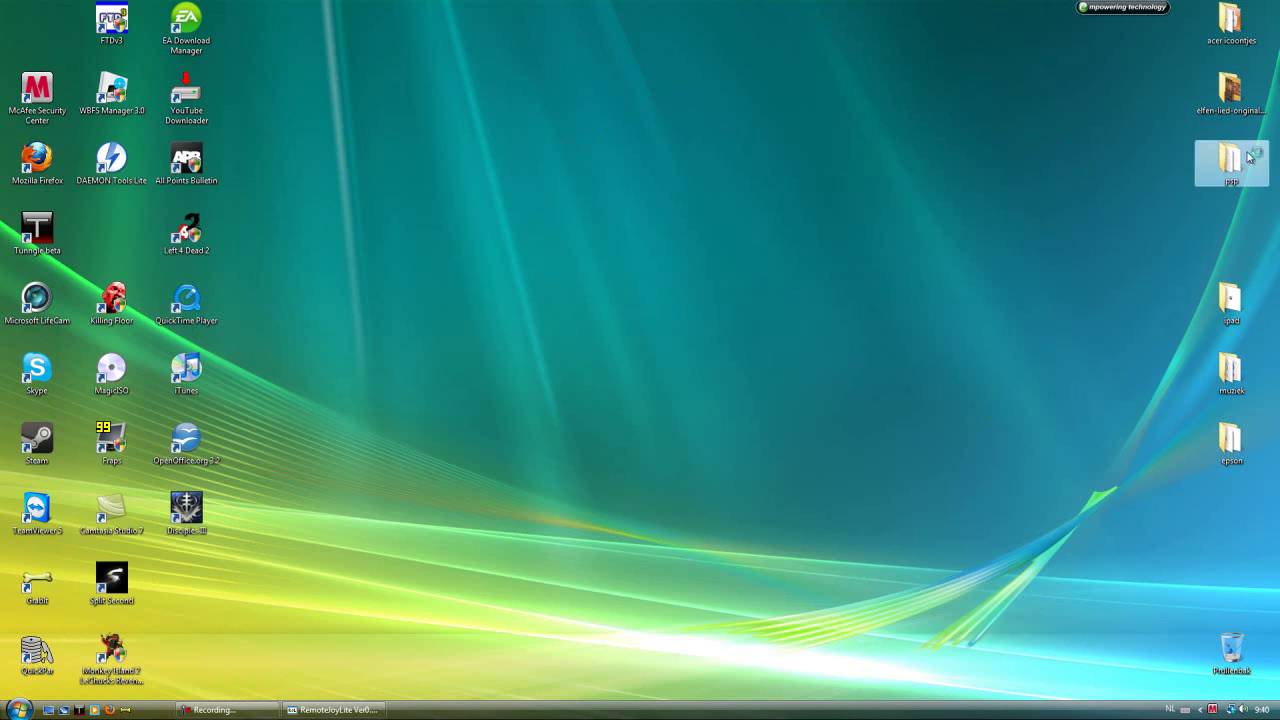
double_click(1248, 156)
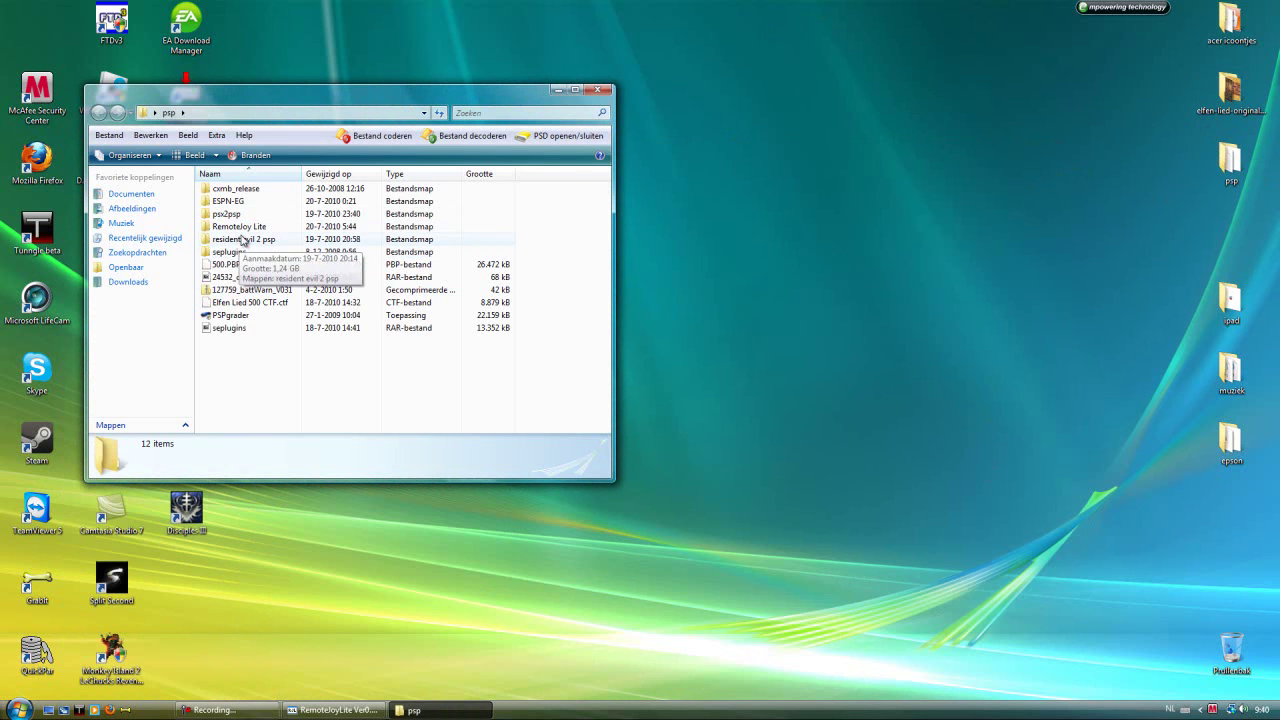
double_click(242, 240)
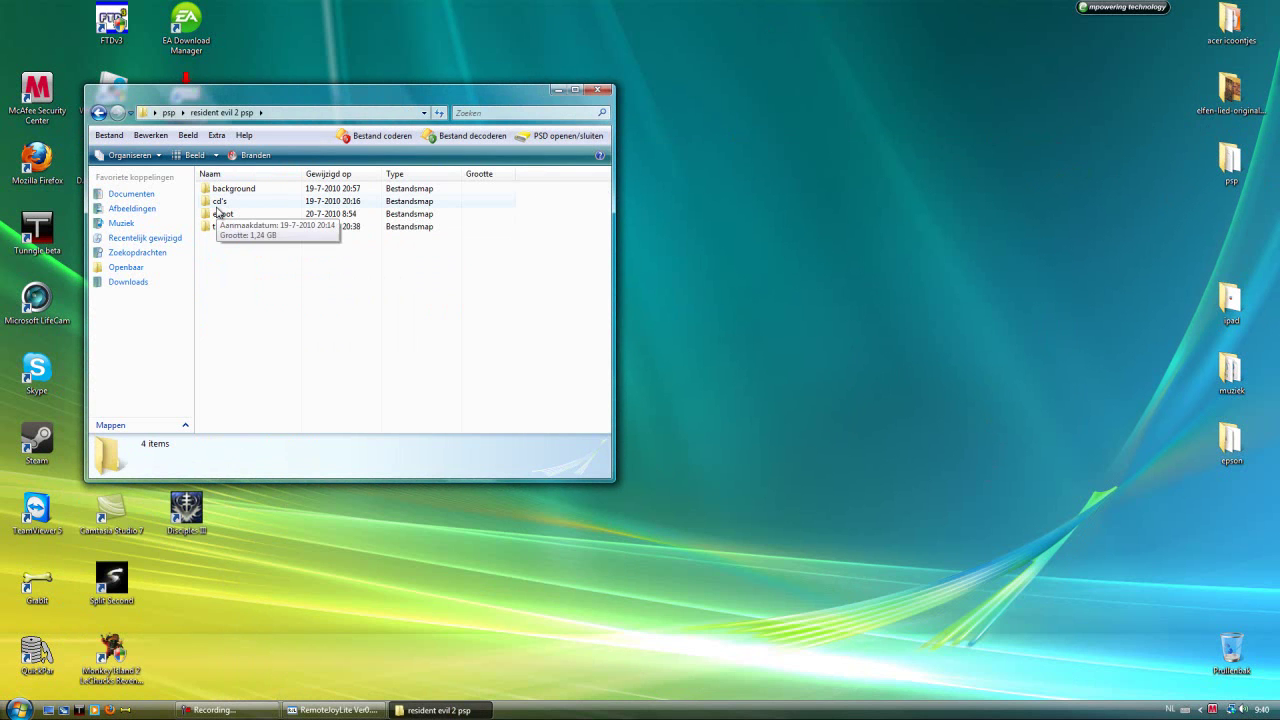
double_click(219, 202)
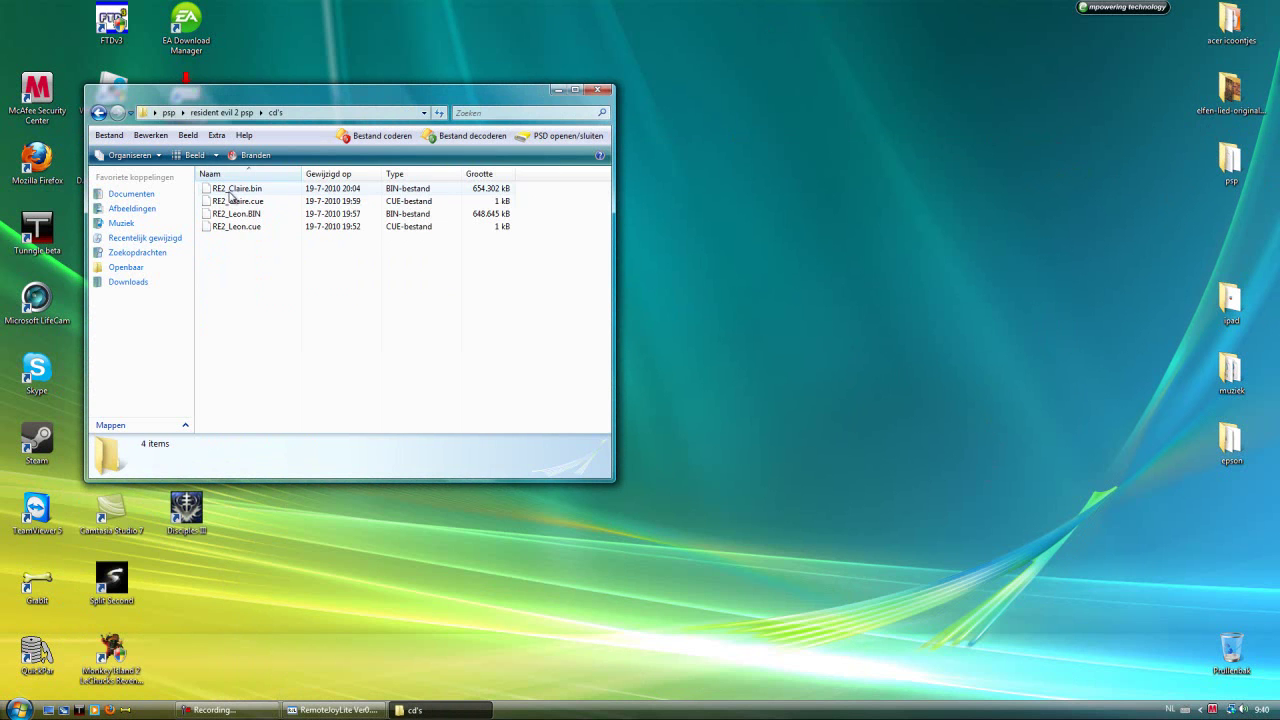
left_click(557, 89)
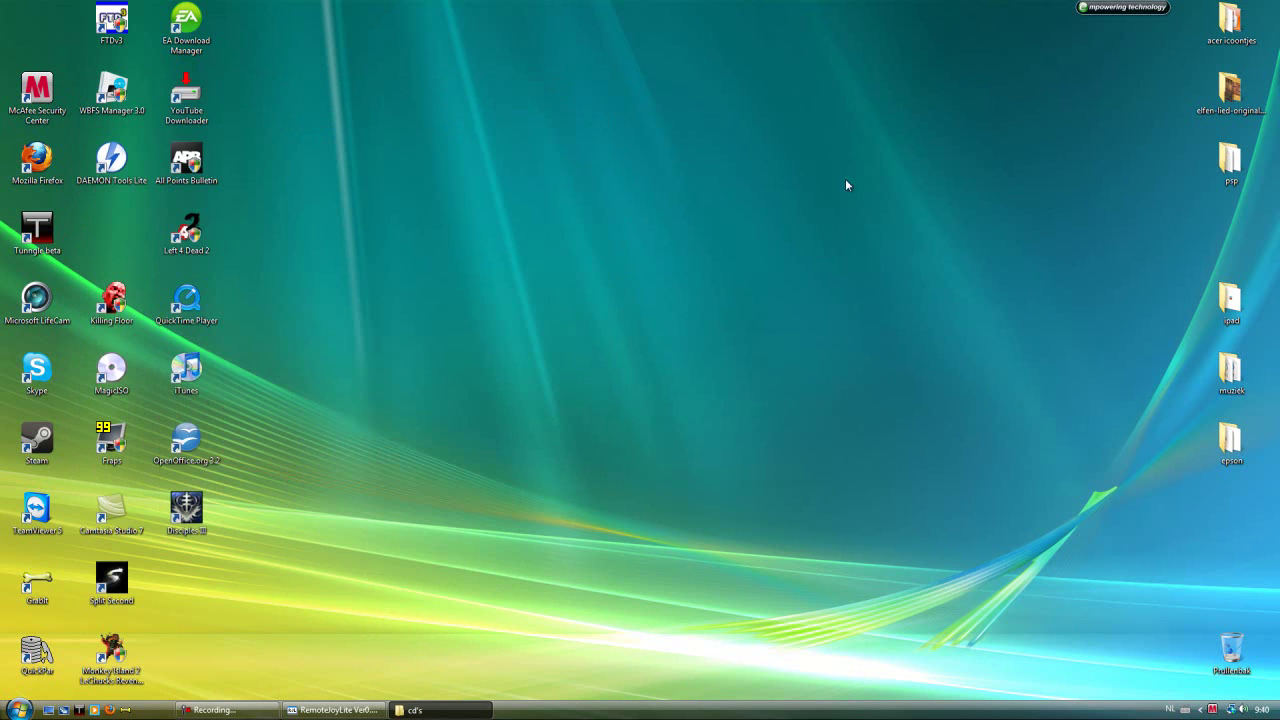
Step: Launch the PSX2PSP program from the psx2psp folder inside the desktop's psp folder
double_click(1232, 165)
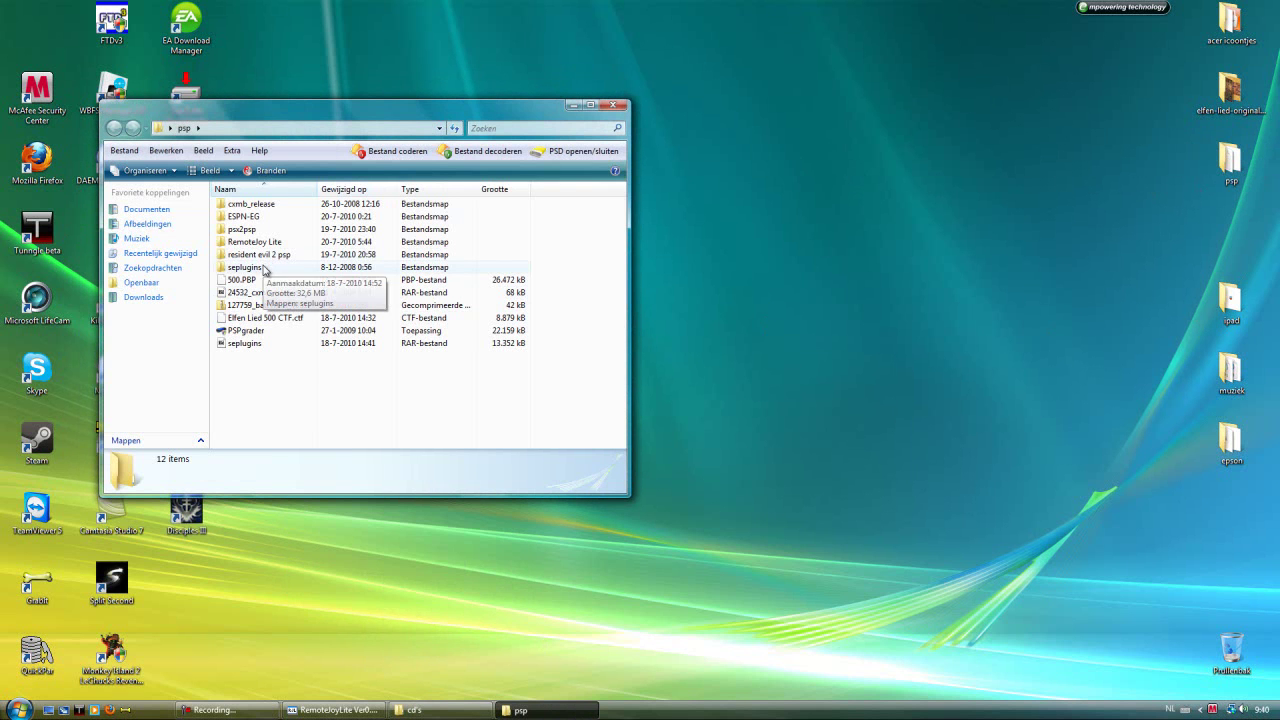
double_click(246, 230)
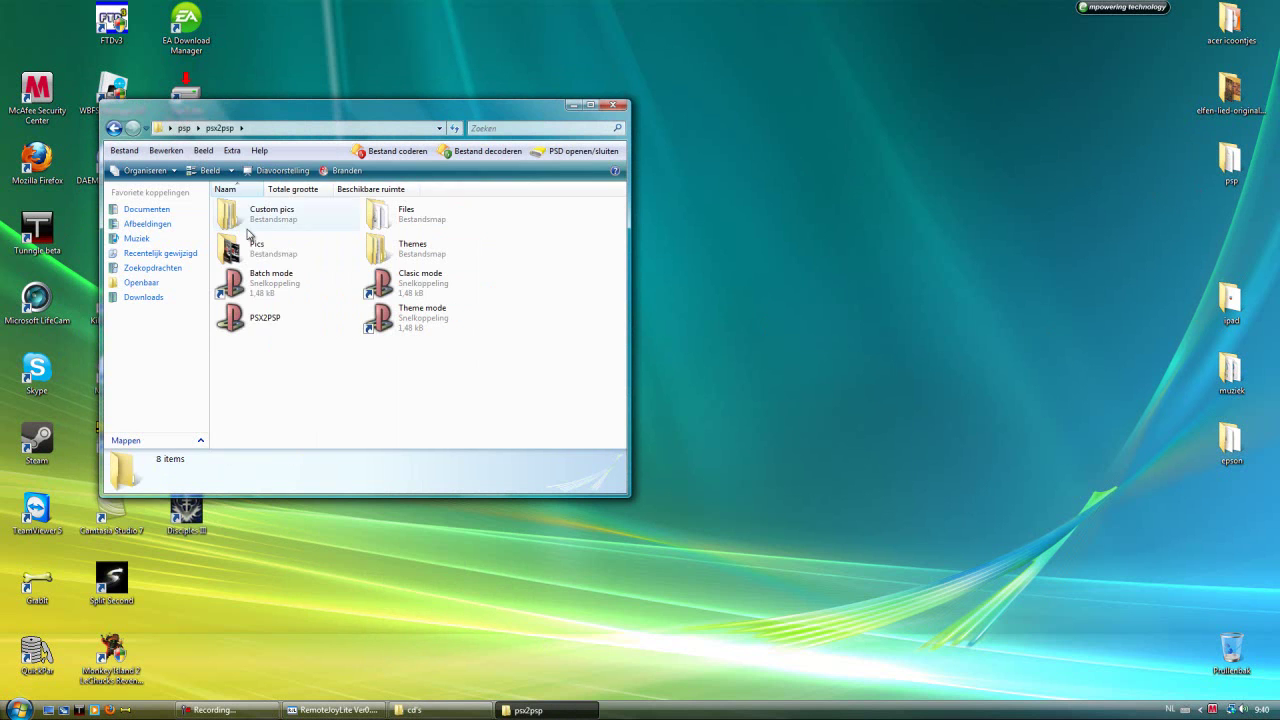
double_click(260, 332)
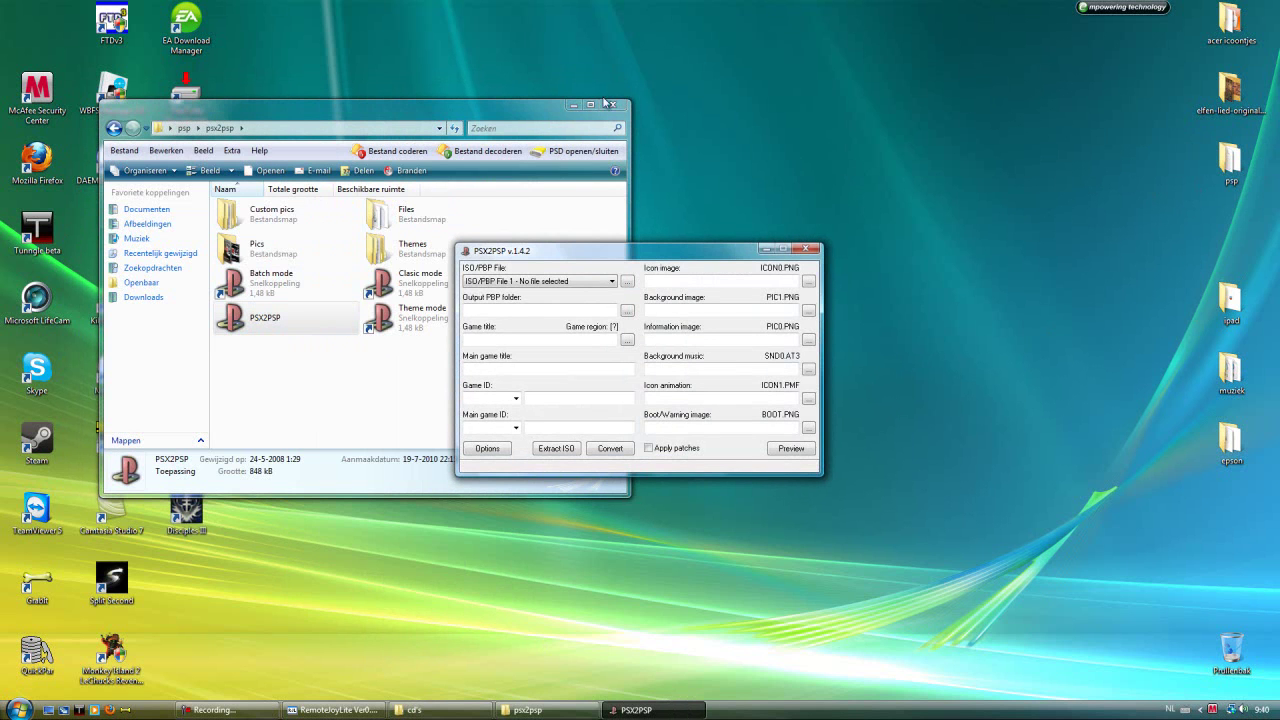
Step: Load RE2_Claire.bin from the desktop folder psp\resident evil 2 psp\cd's as ISO/PBP File 1
left_click(608, 281)
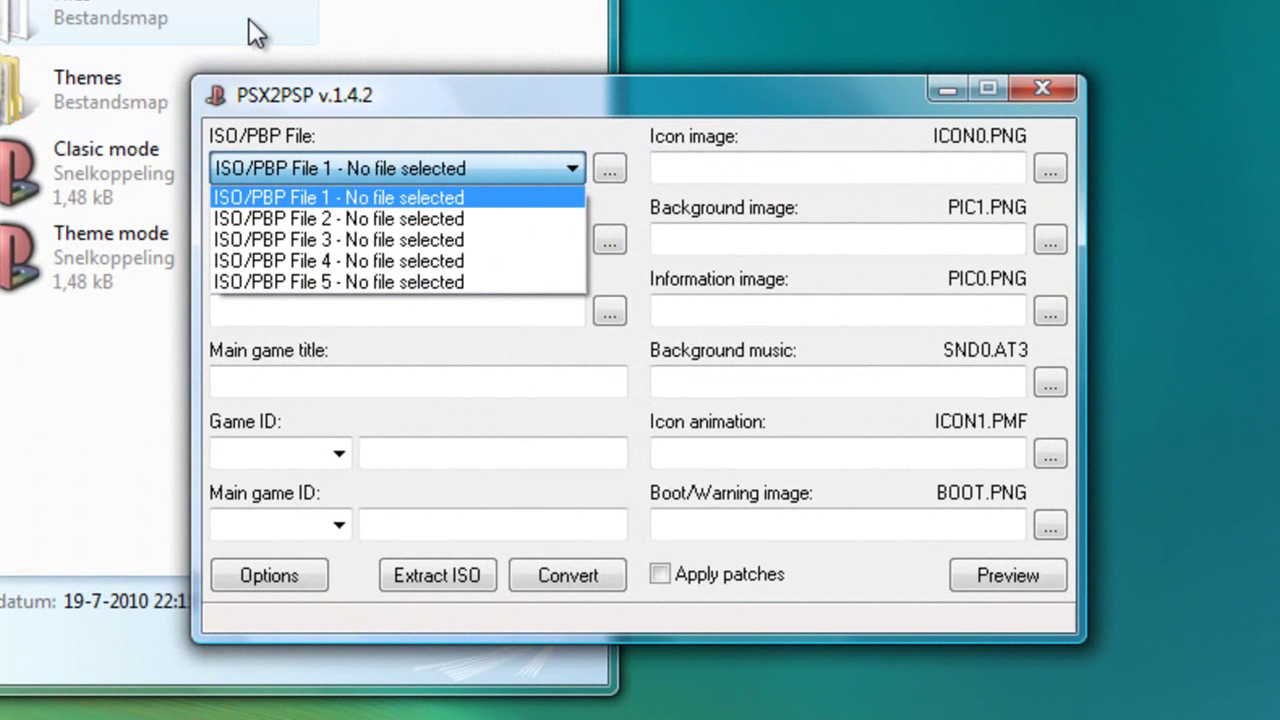
left_click(378, 192)
left_click(622, 163)
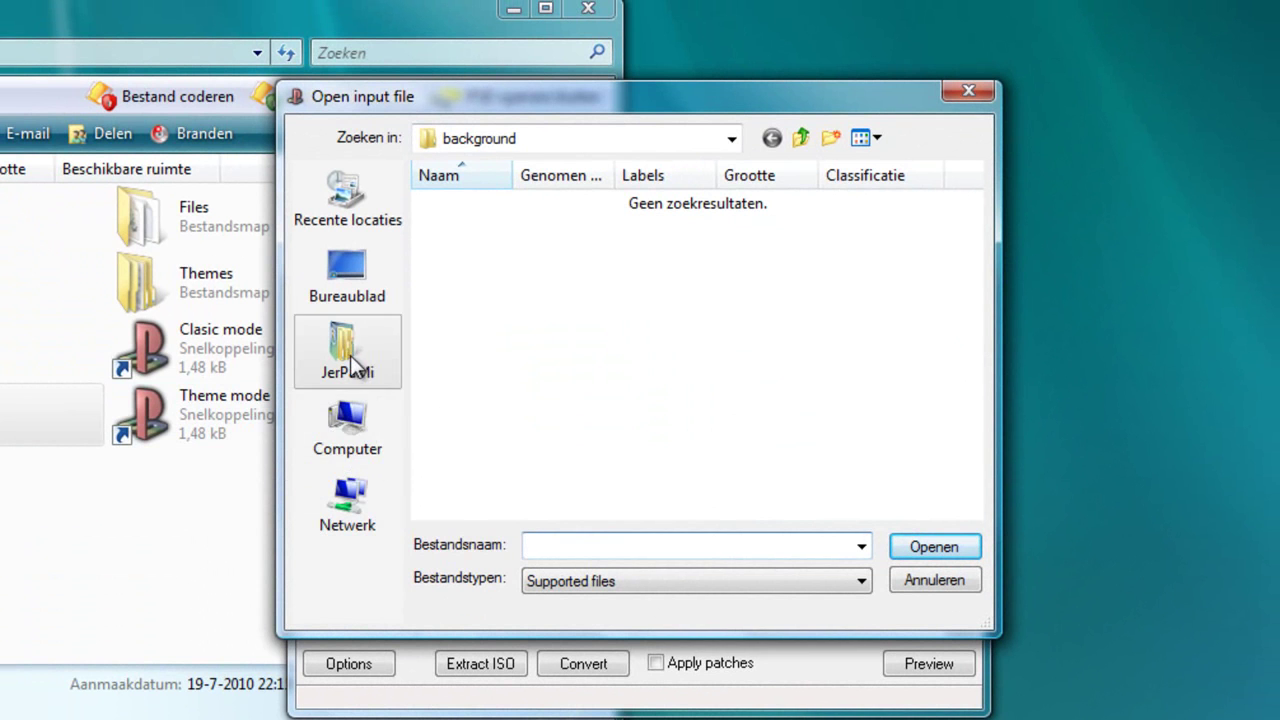
left_click(348, 290)
scroll(625, 372, "down", 5)
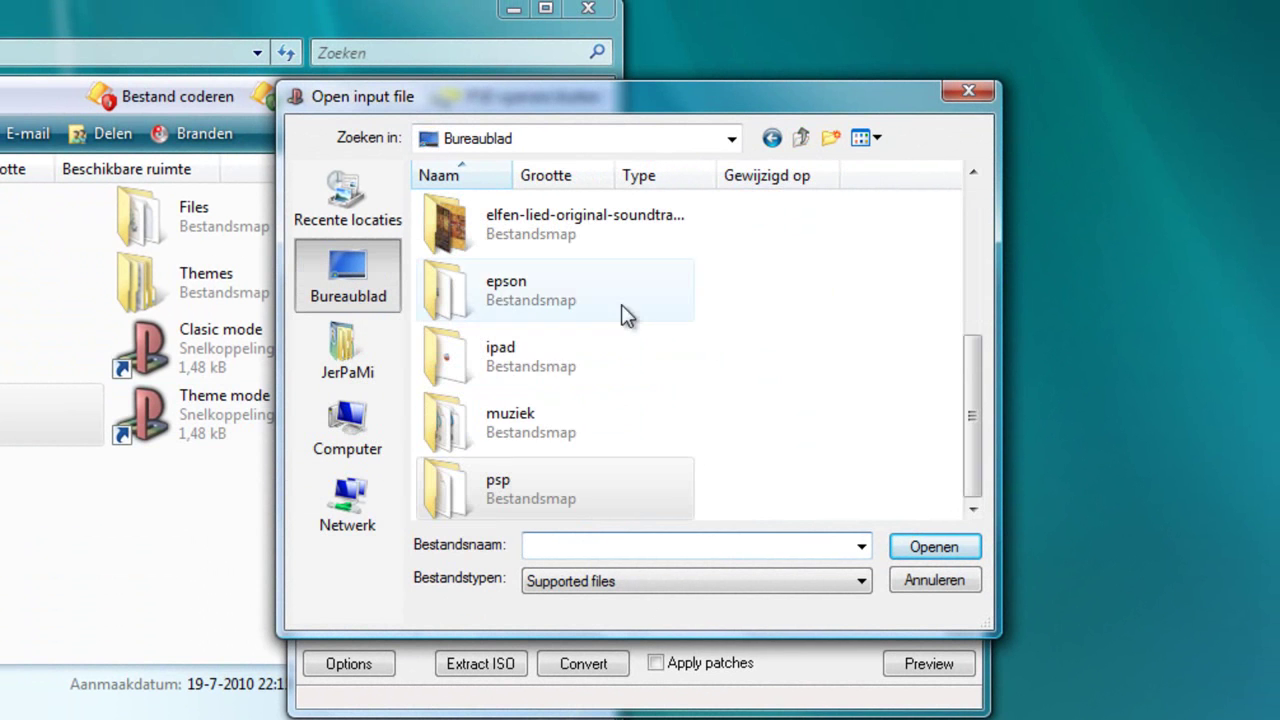
double_click(531, 479)
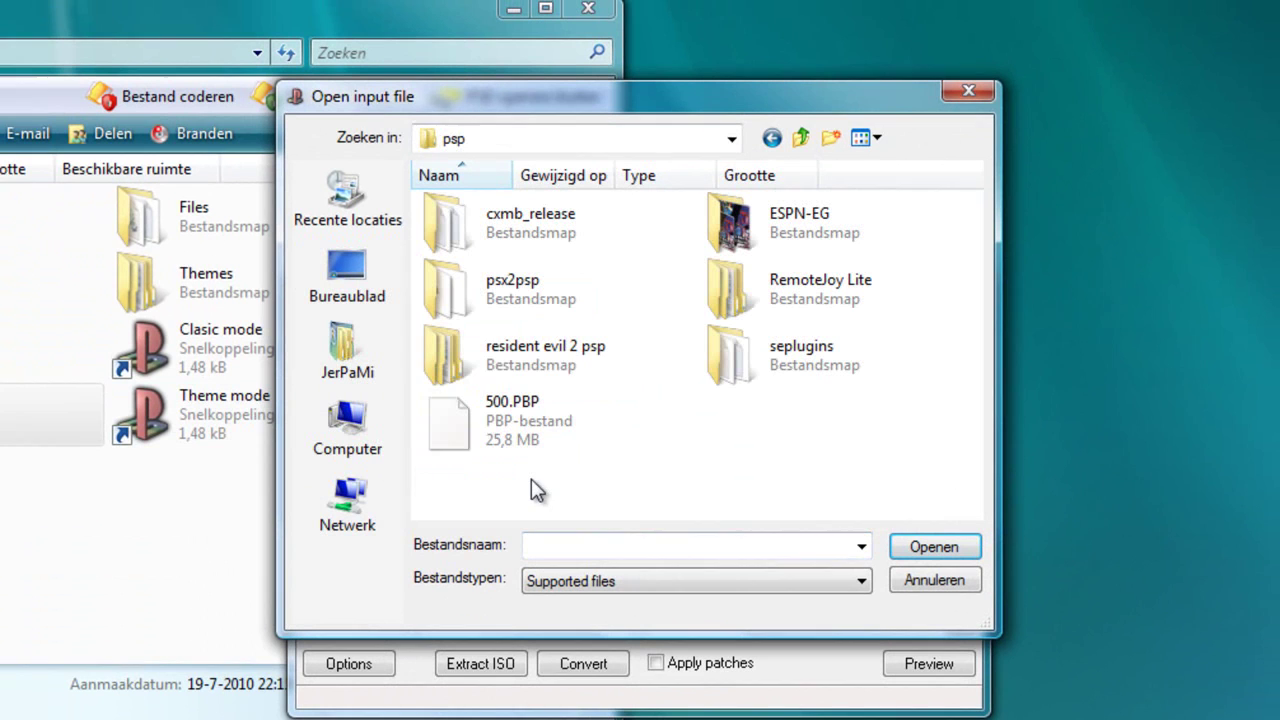
double_click(564, 341)
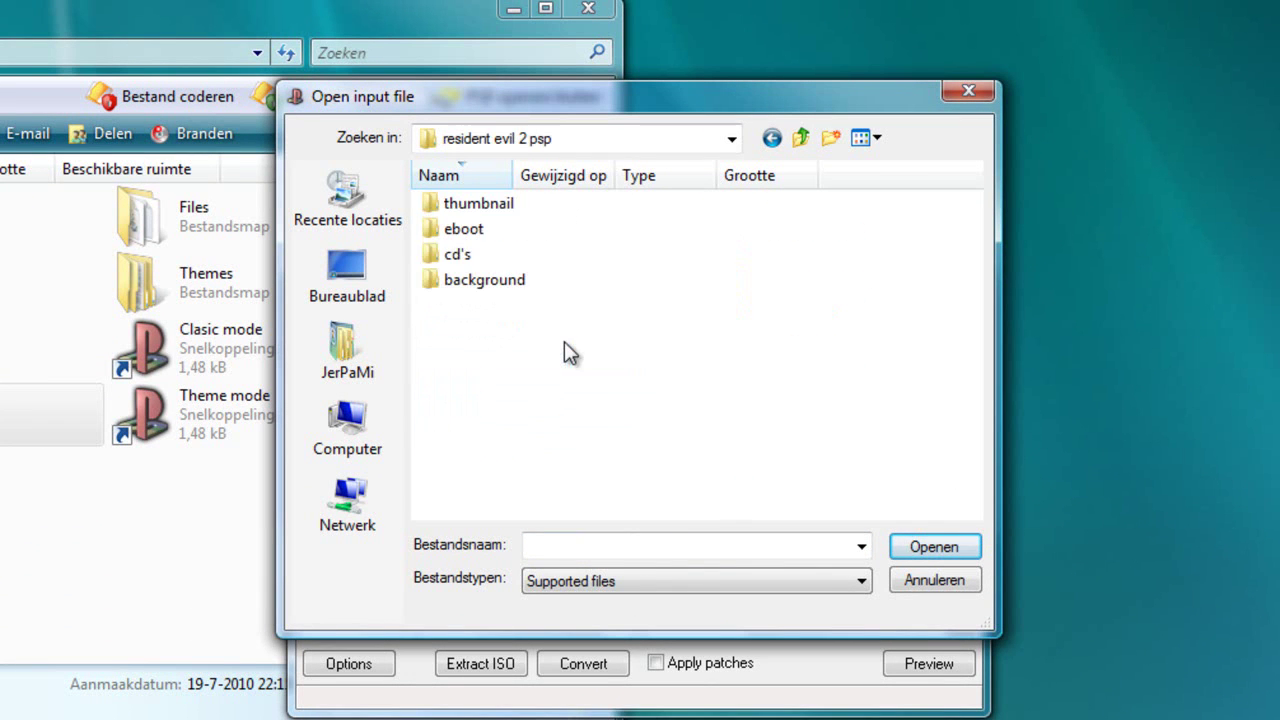
double_click(450, 254)
double_click(456, 204)
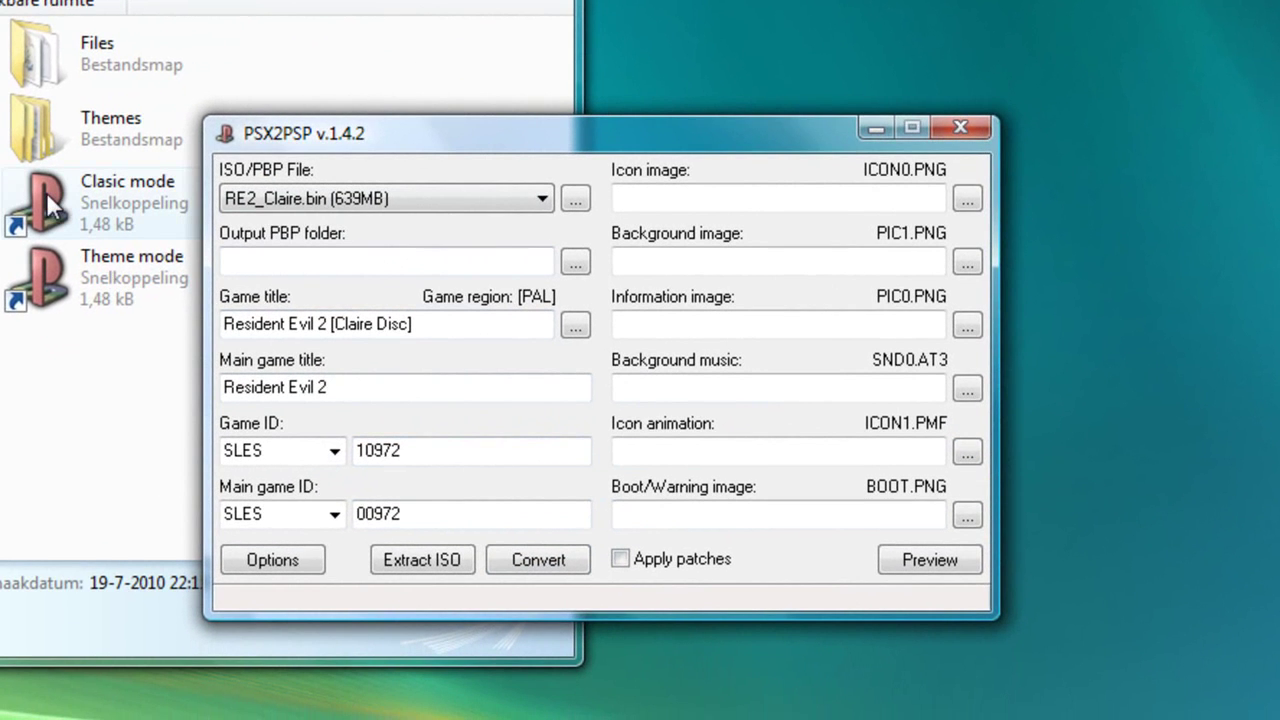
Step: Set the Game ID to prefix SLPS with number 01222
left_click(335, 452)
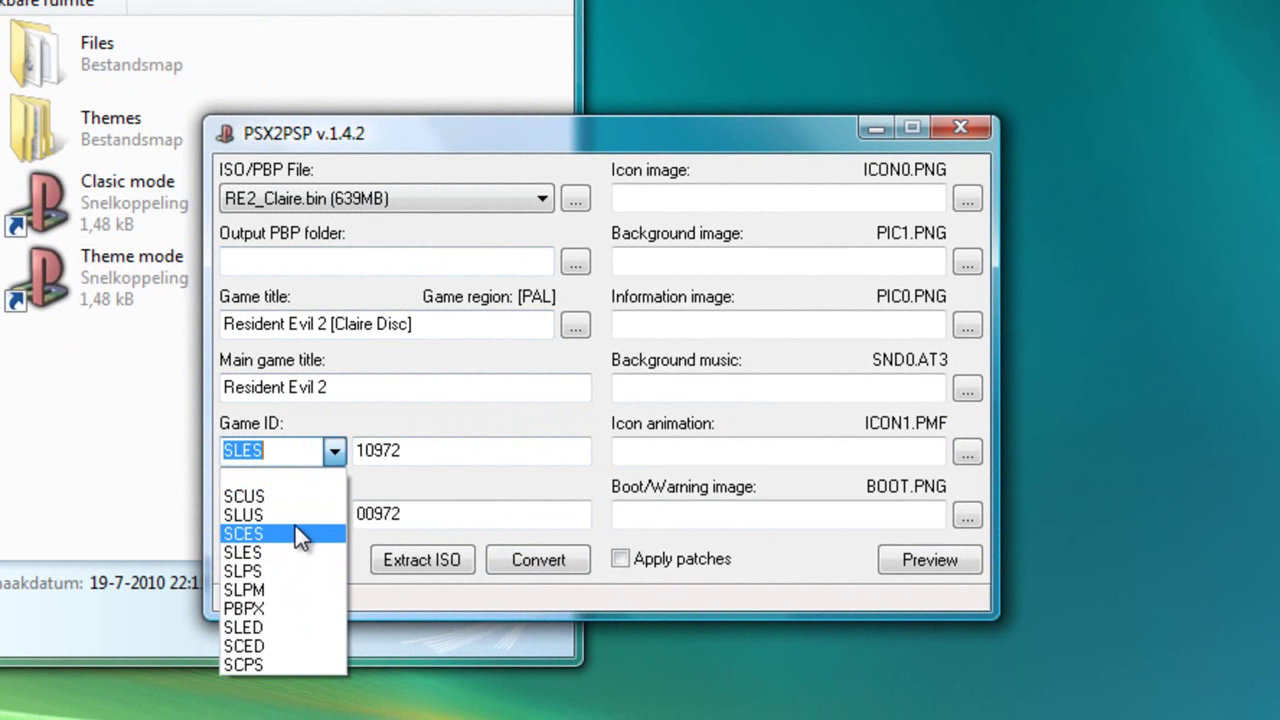
left_click(241, 572)
left_click(371, 449)
left_click_drag(414, 450, 252, 410)
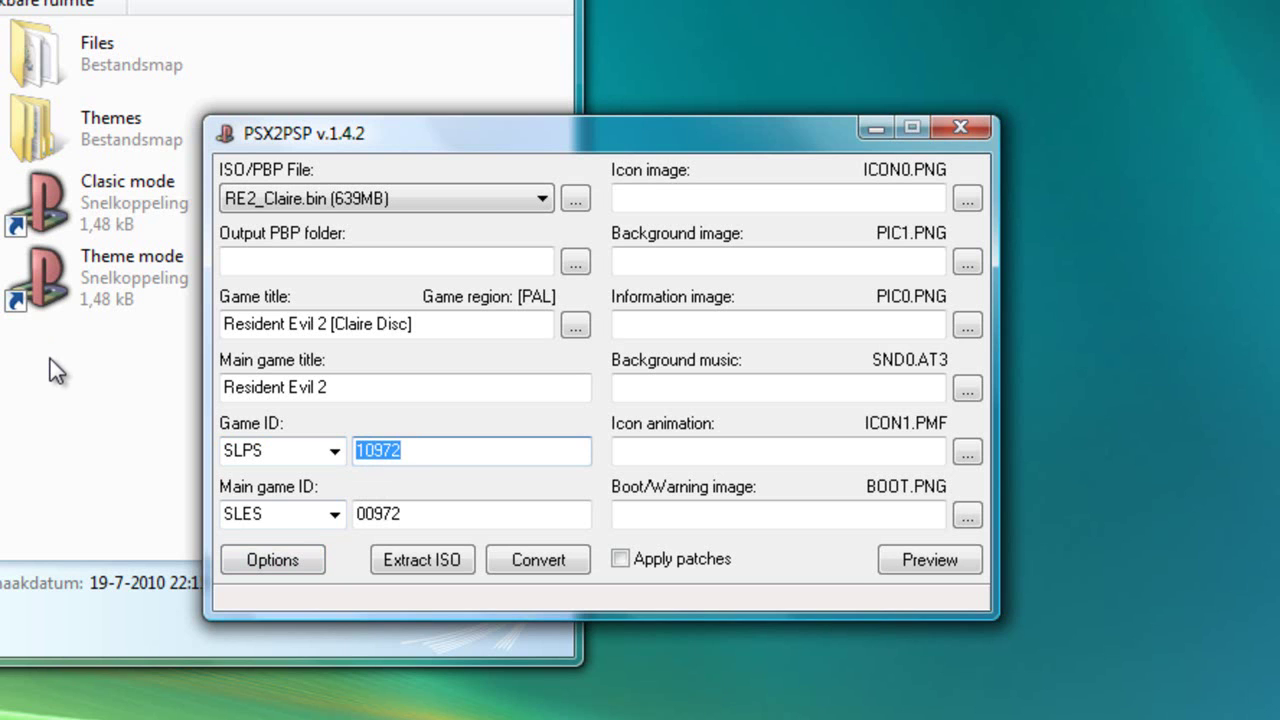
type("01222")
Step: Set the Main game ID to prefix SLPS with number 01222
left_click(330, 514)
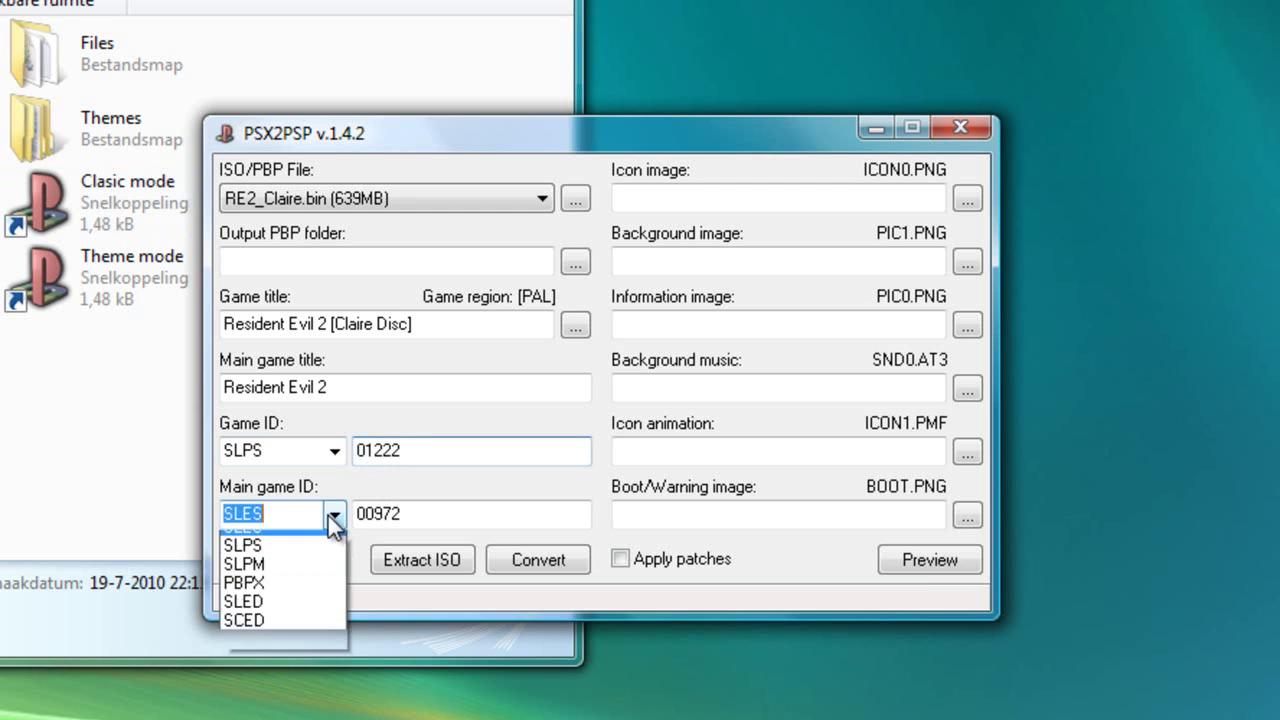
left_click(283, 634)
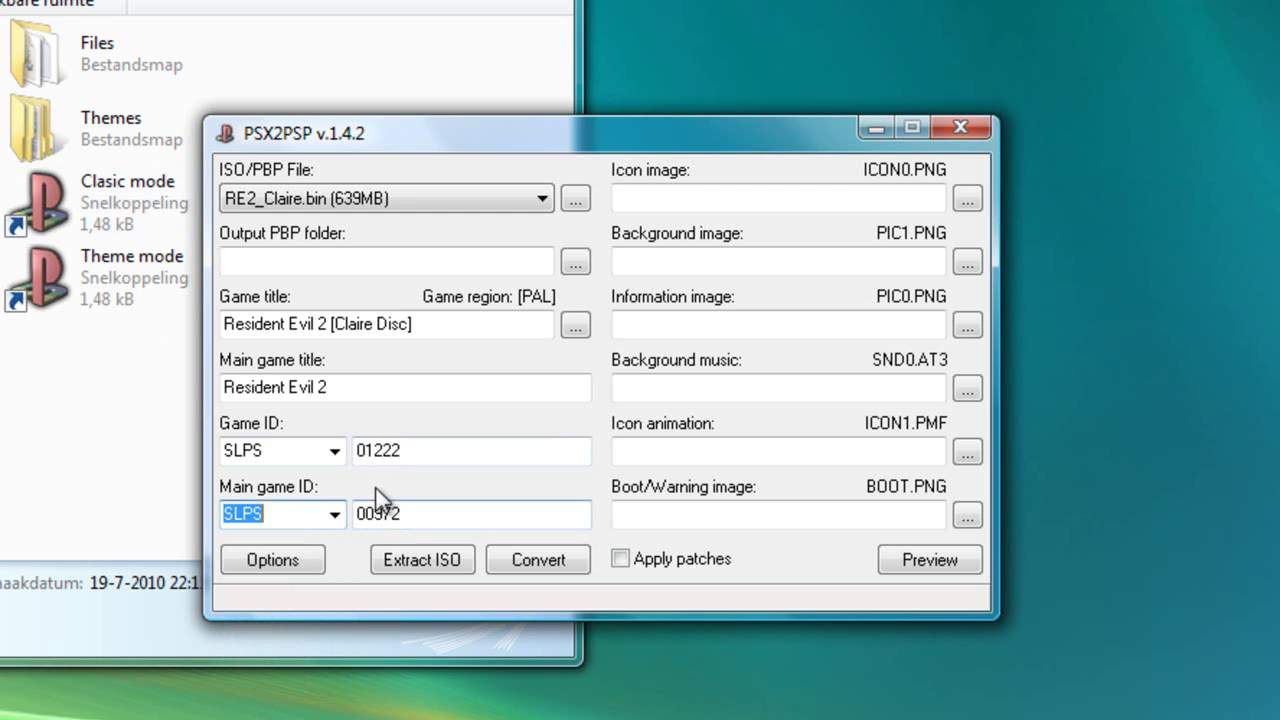
double_click(437, 517)
type("01222")
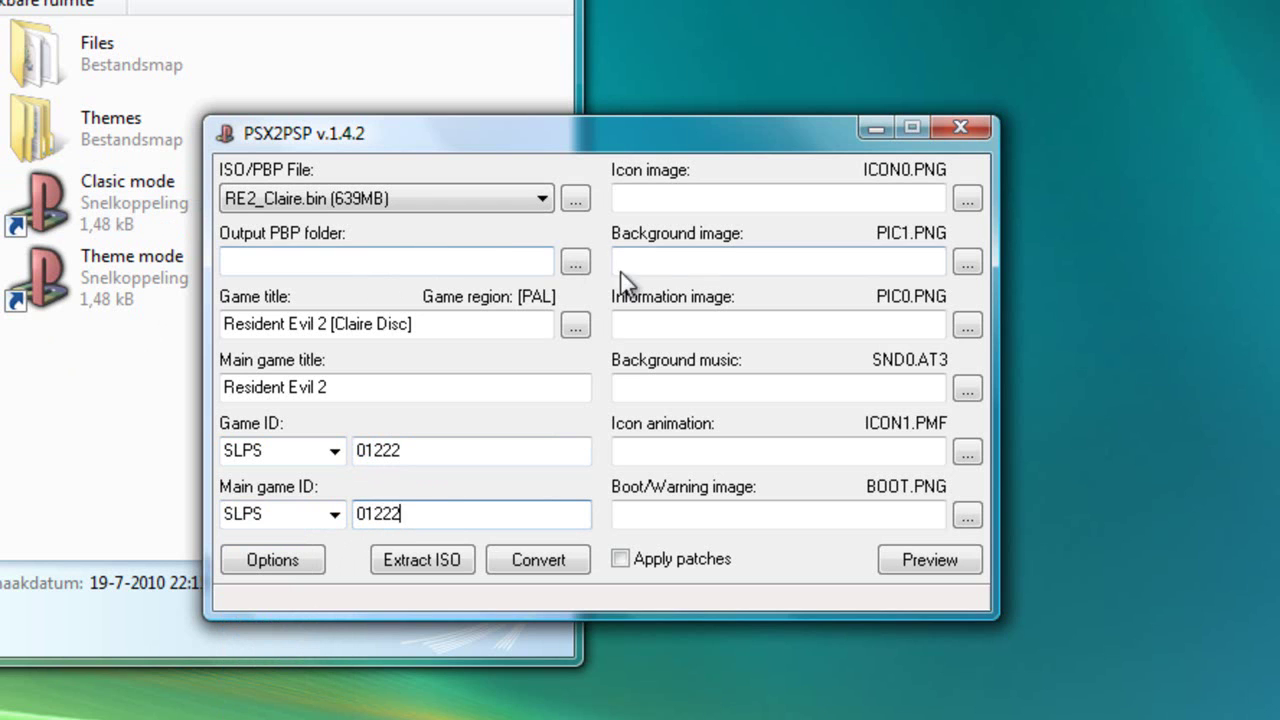
Step: Set the output PBP folder to the eboot folder inside psp\resident evil 2 psp on the desktop
left_click(575, 263)
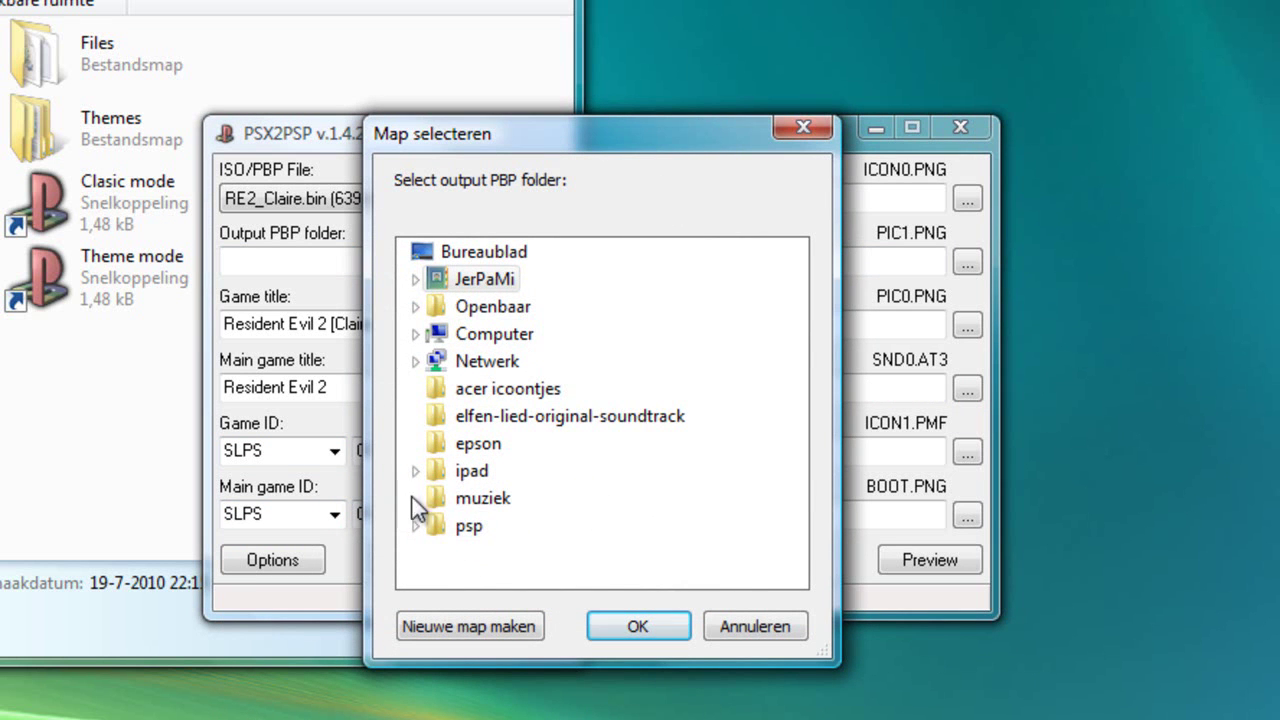
left_click(465, 530)
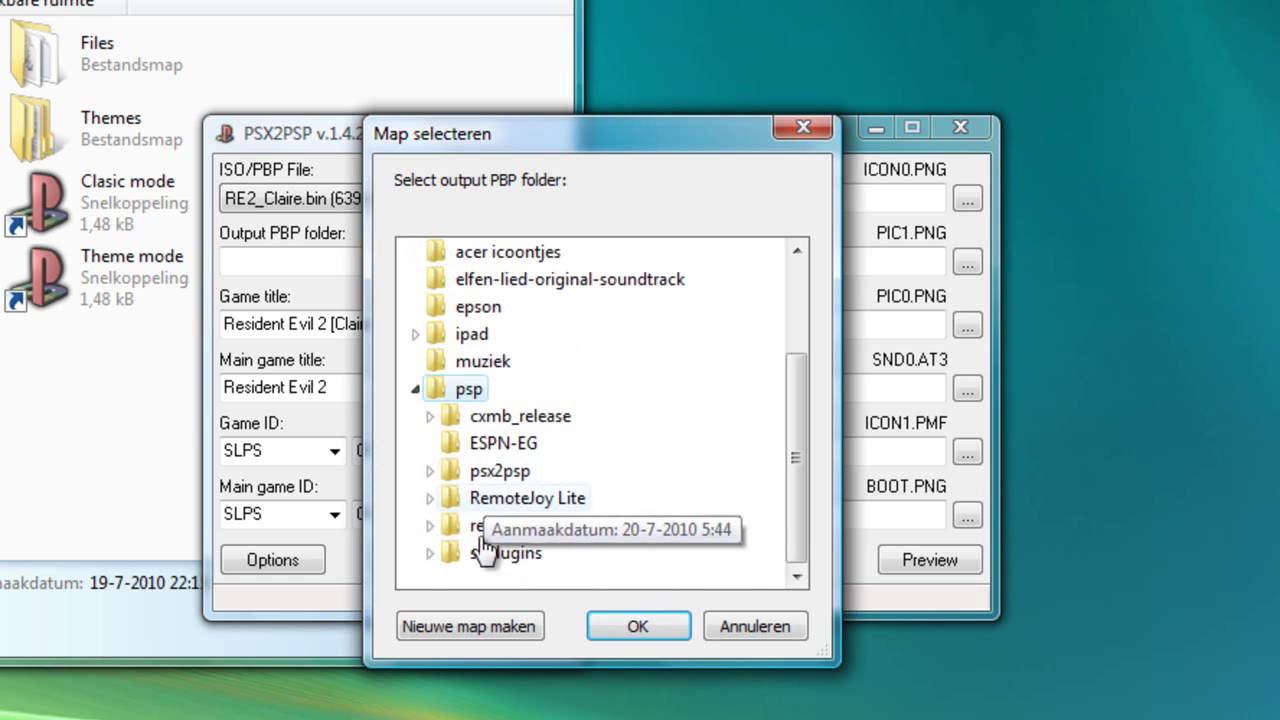
left_click(490, 530)
left_click(492, 528)
left_click(638, 626)
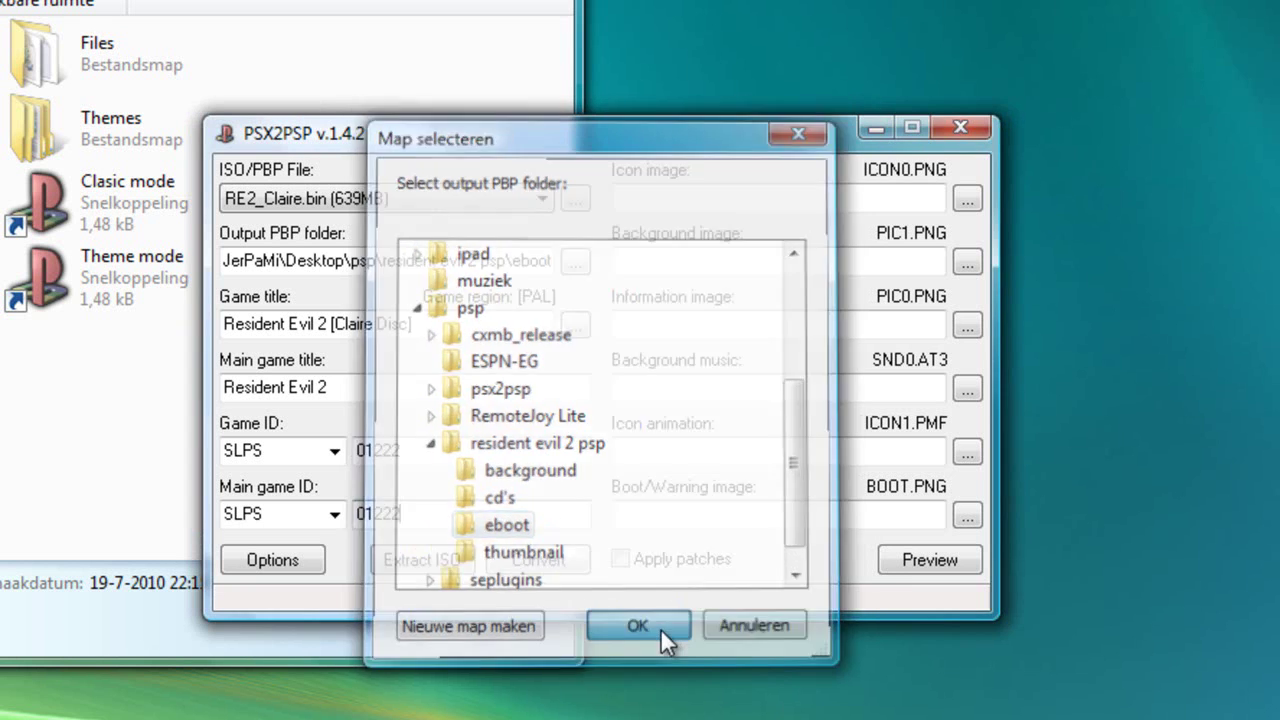
Step: Set the icon image to BOOT.png from the background folder inside resident evil 2 psp
left_click(967, 199)
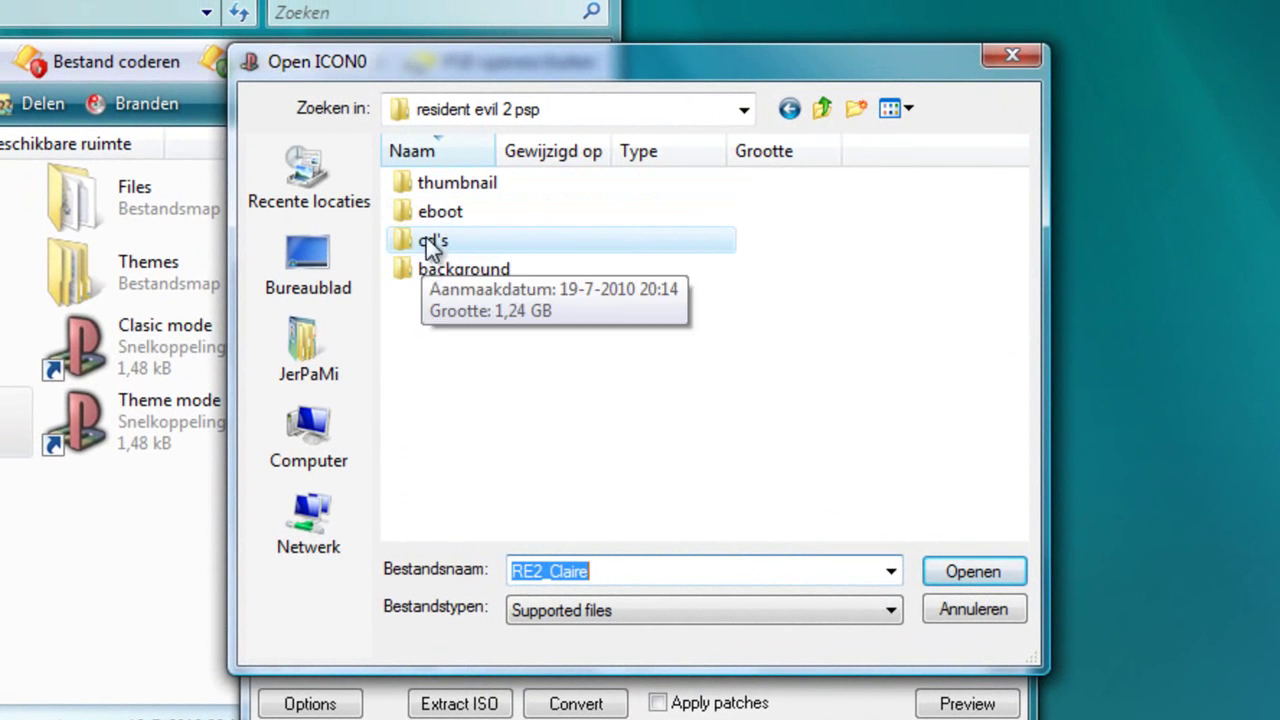
double_click(427, 260)
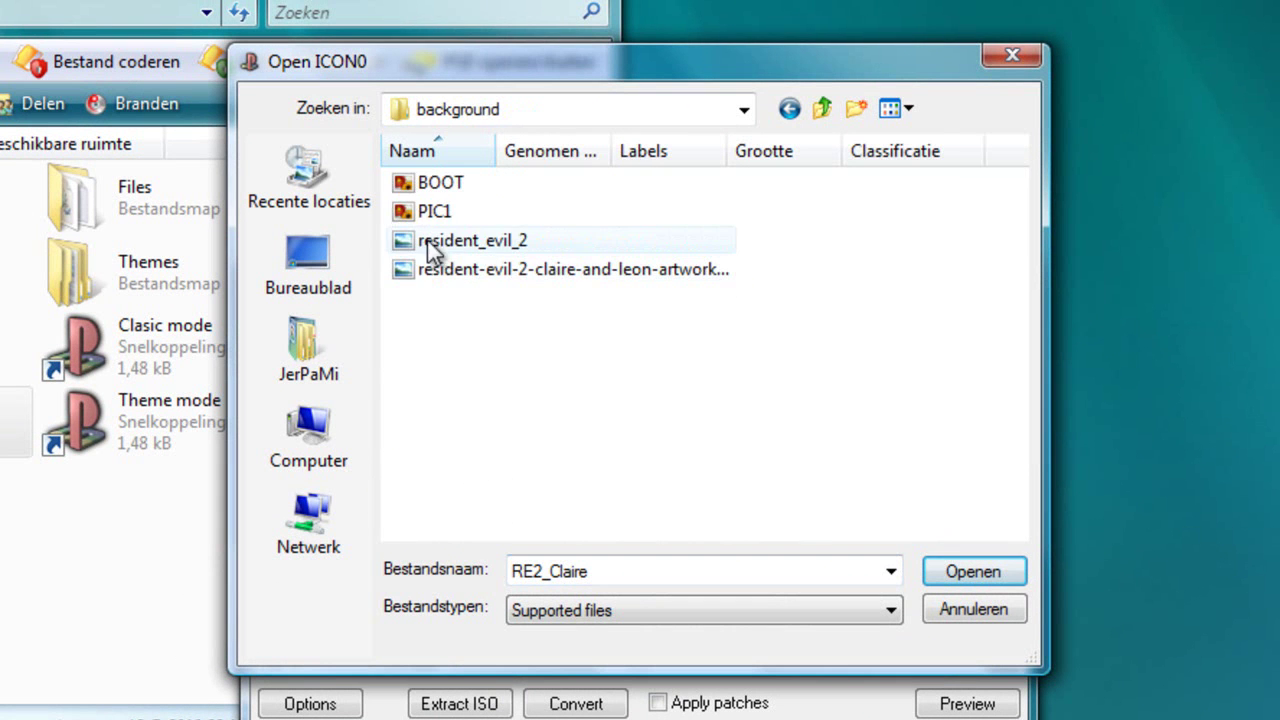
double_click(423, 208)
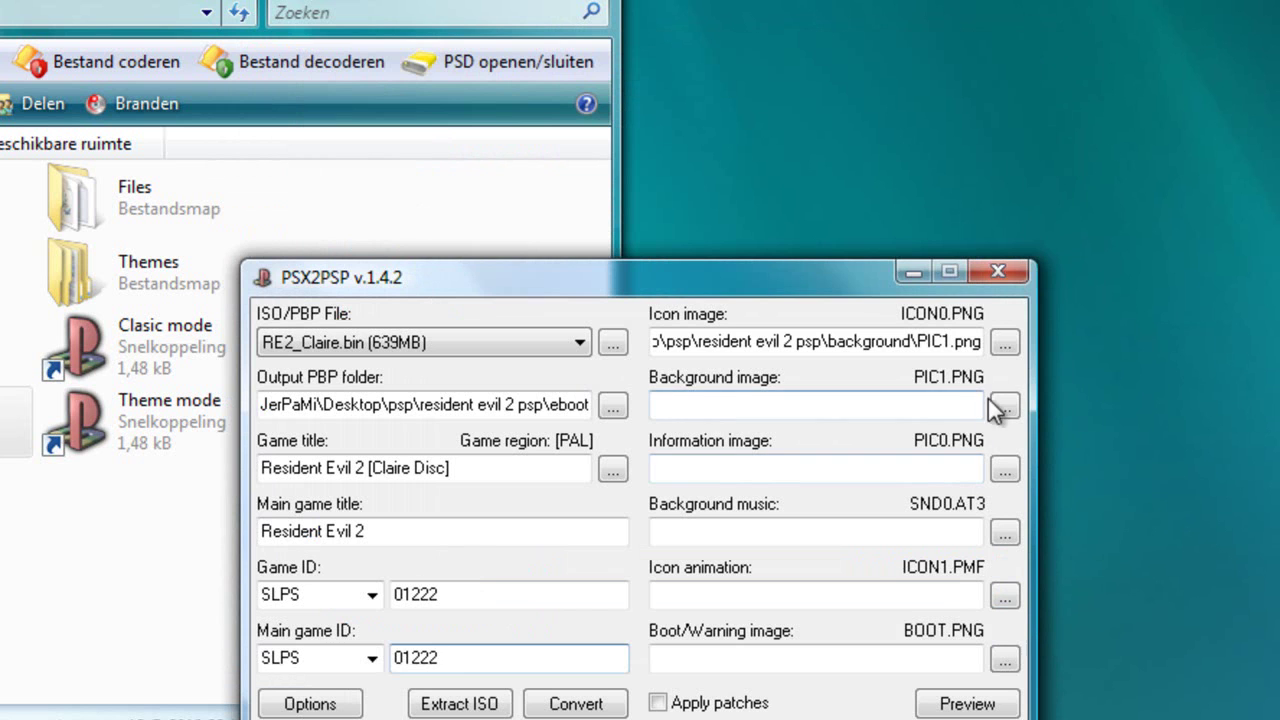
left_click(1004, 342)
double_click(432, 185)
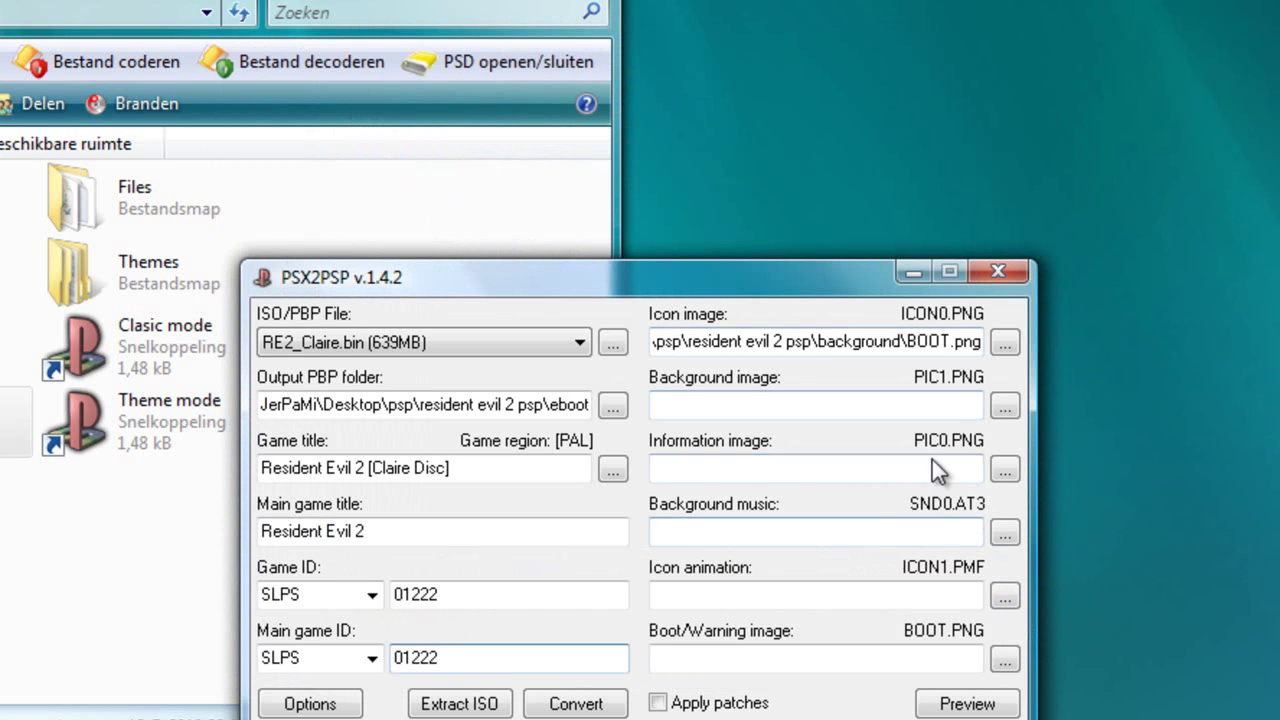
Step: Set the background image to PIC1.png and the boot/warning image to BOOT.png from the background folder
left_click(1004, 405)
double_click(434, 211)
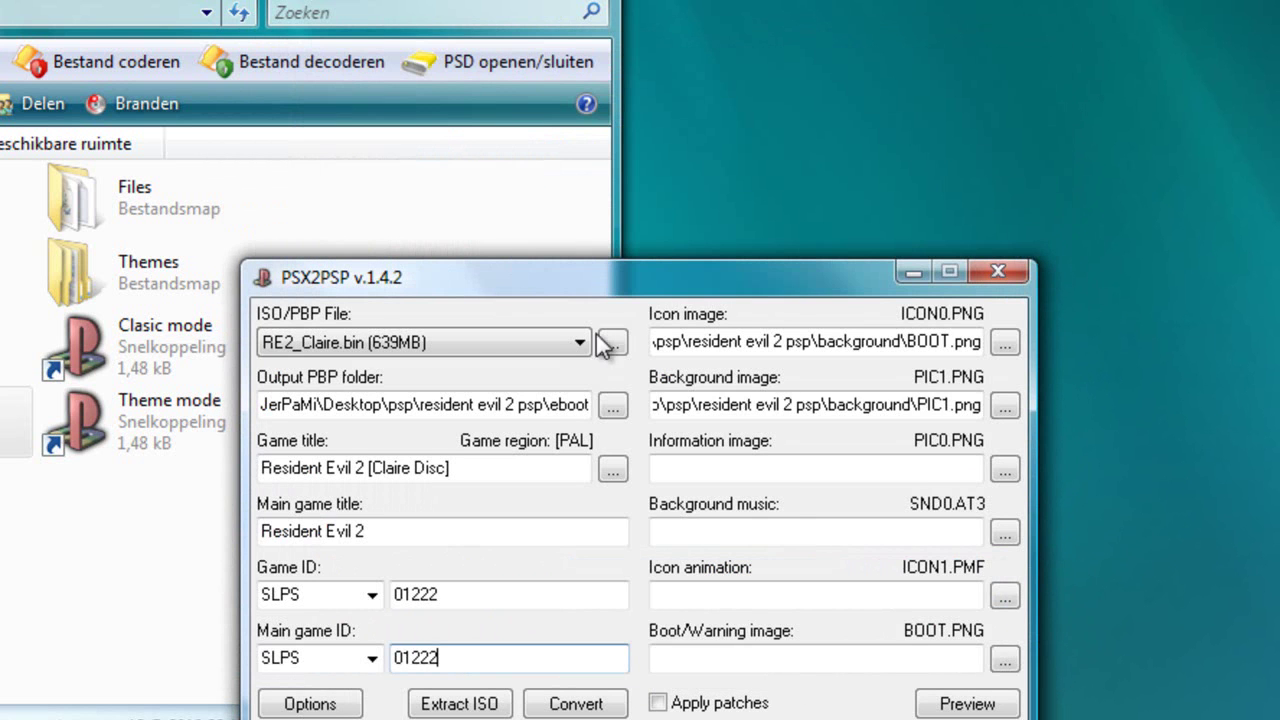
left_click(1004, 659)
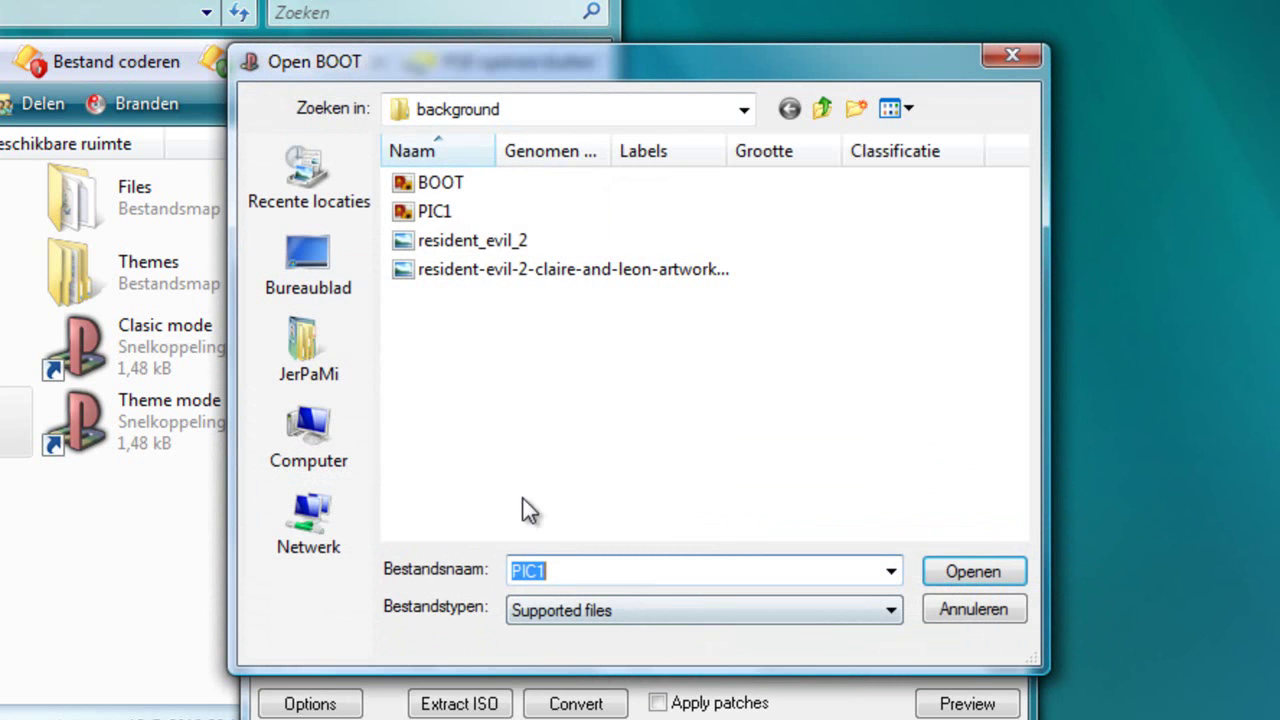
double_click(460, 185)
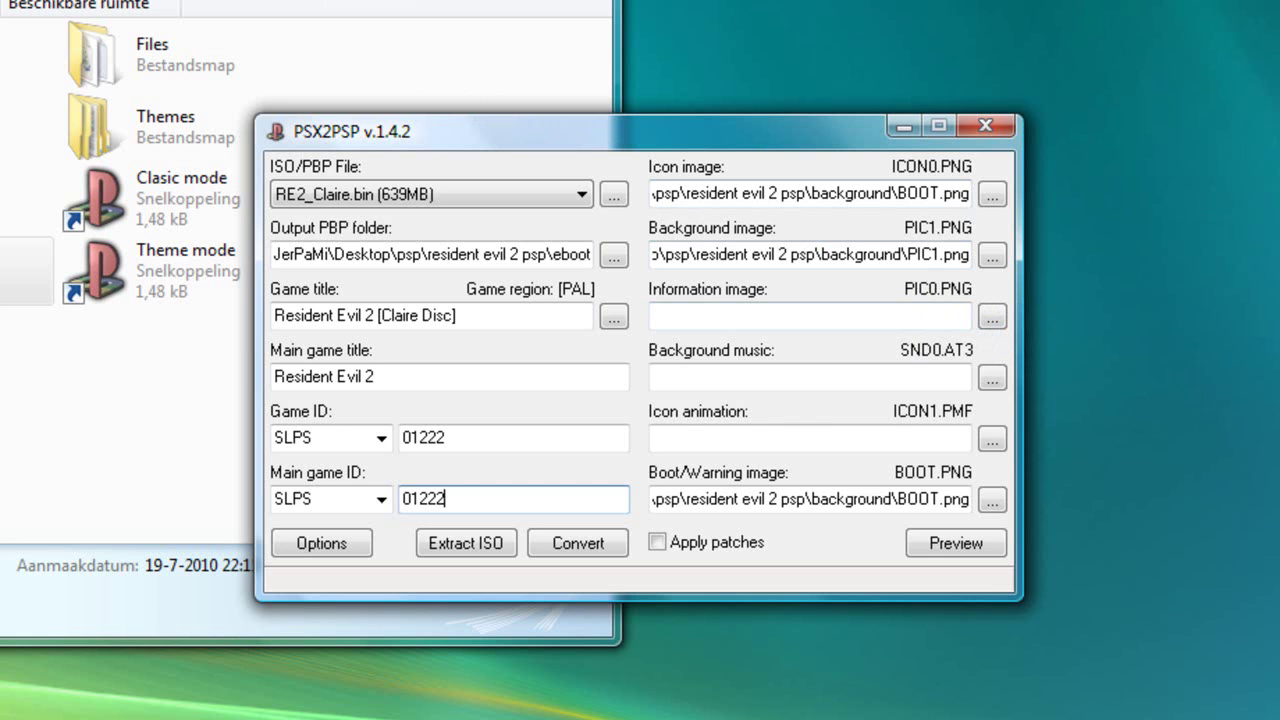
Step: Preview how the game will look on the PSP in the Game, Save and Boot views
left_click(964, 535)
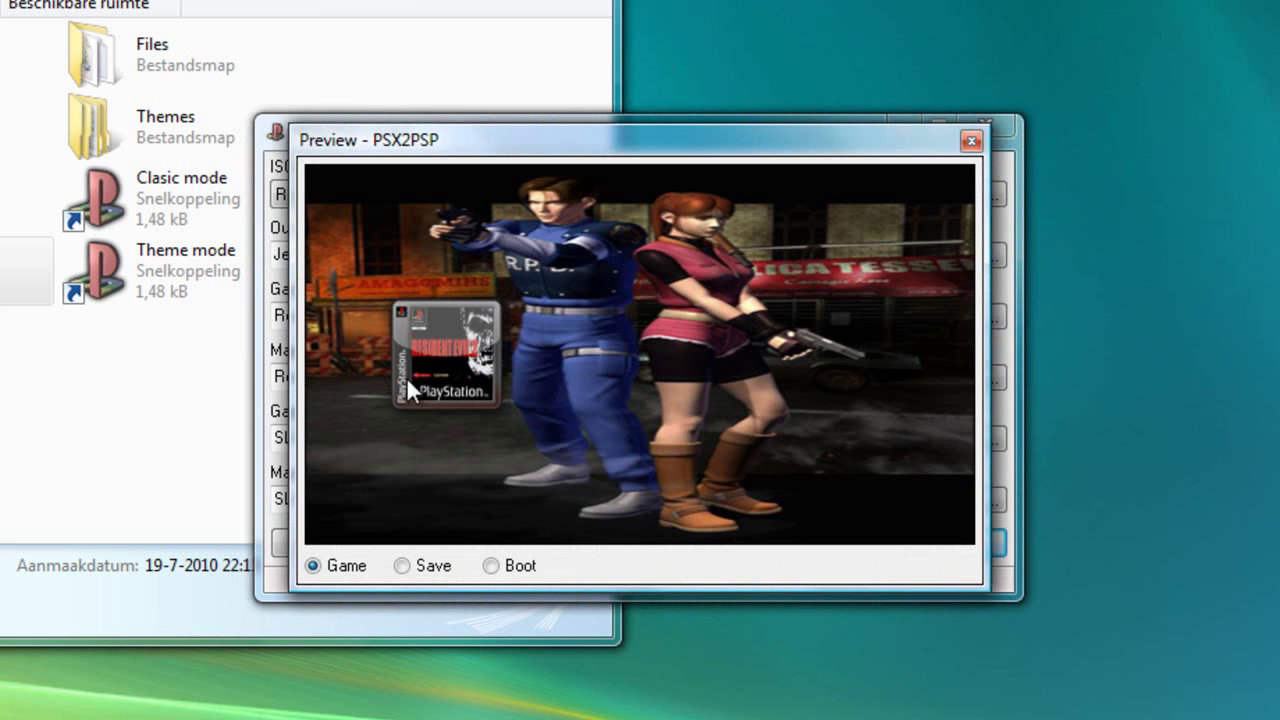
left_click(402, 566)
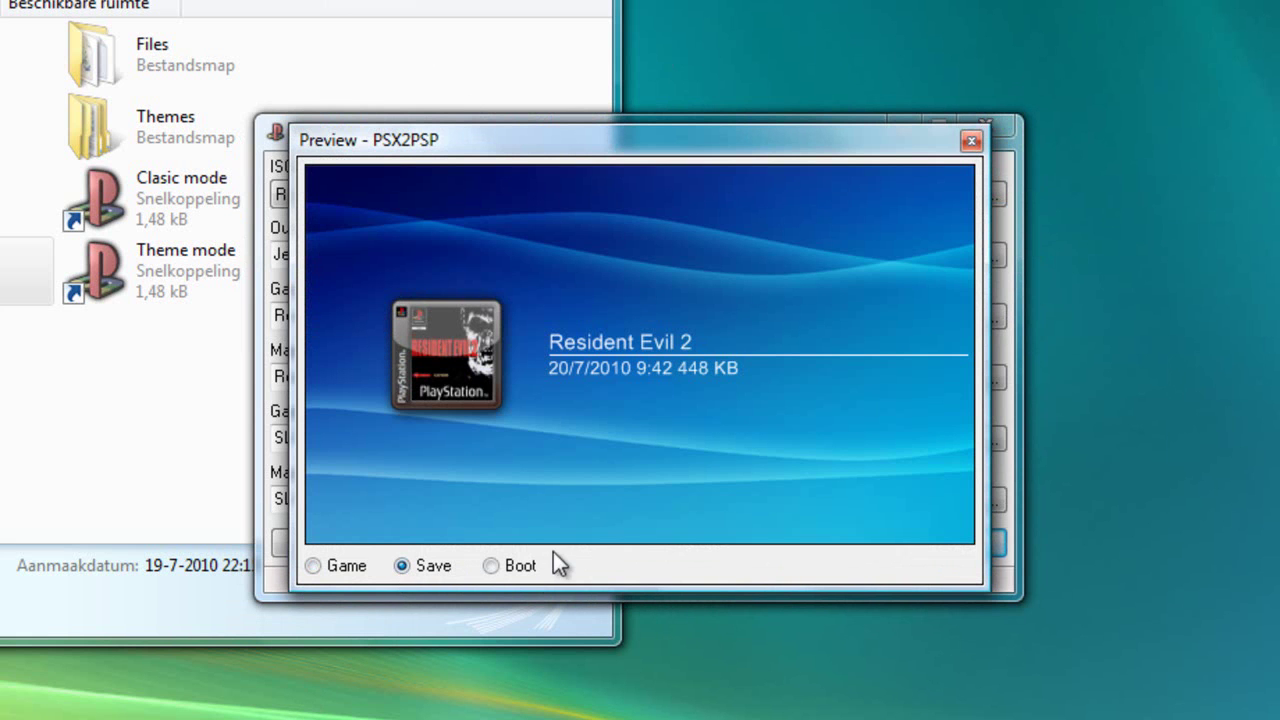
left_click(507, 568)
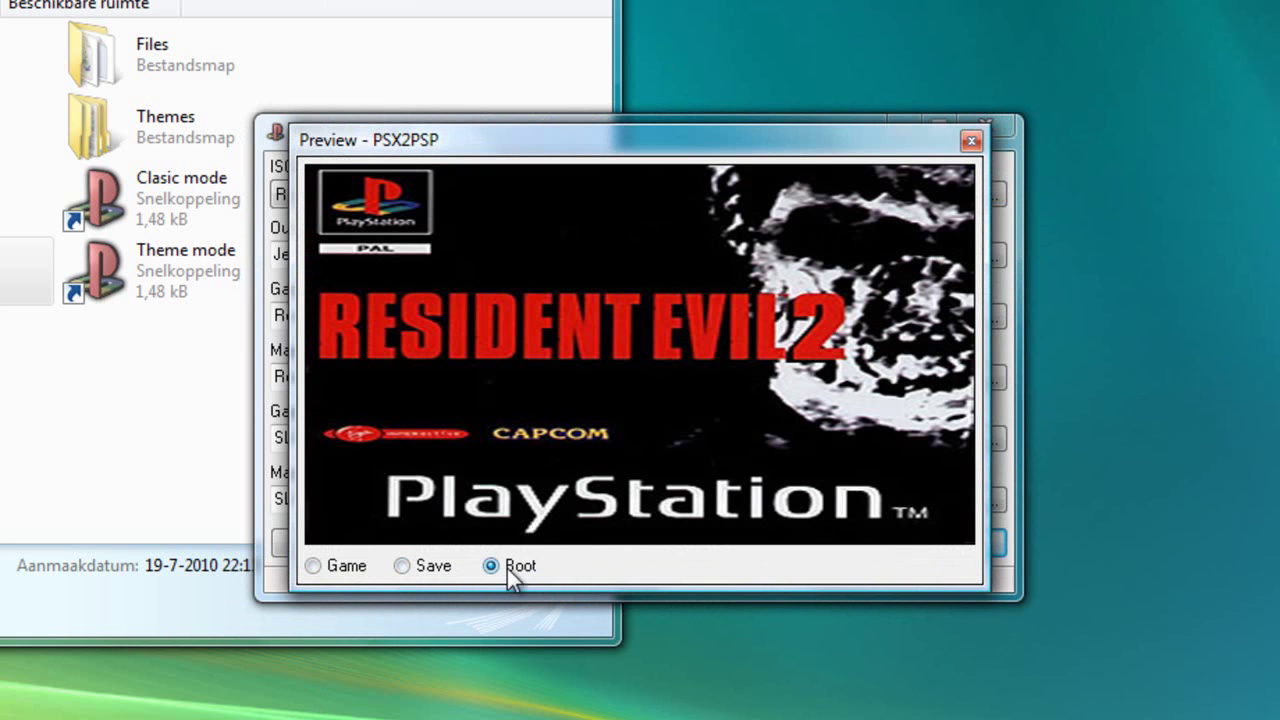
Step: Close the preview of the game's images
left_click(971, 141)
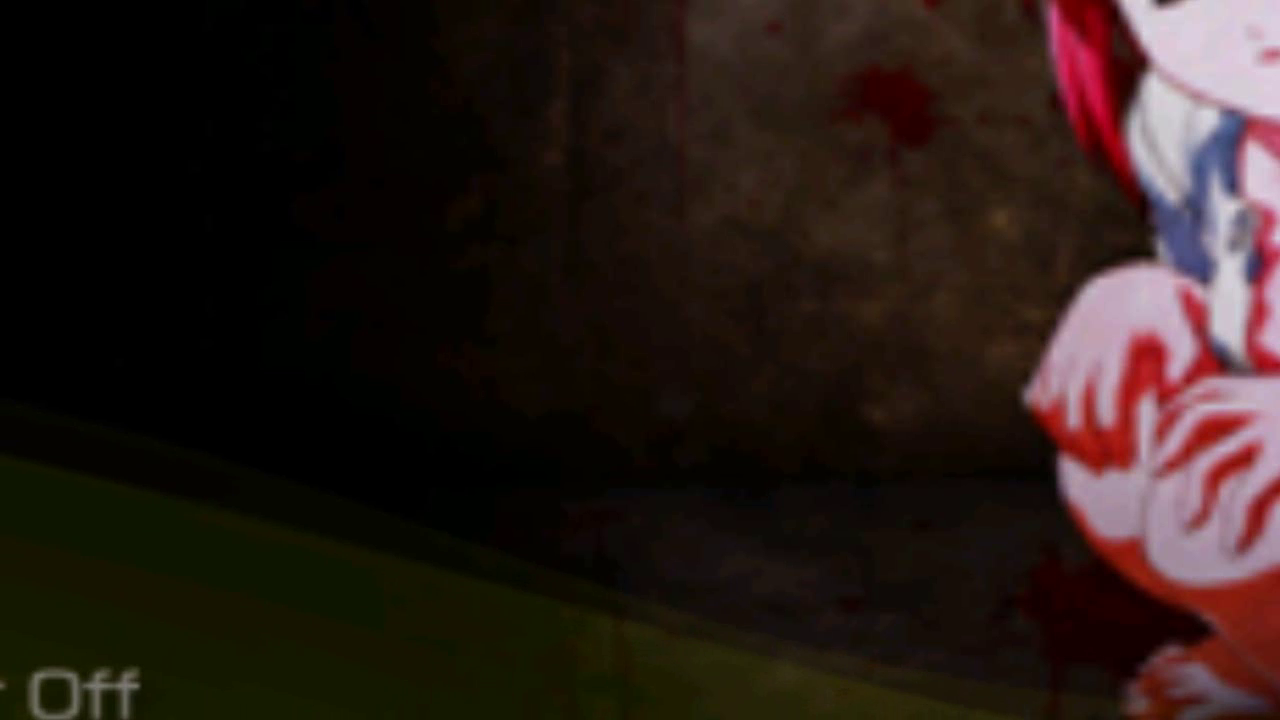
Step: Switch to the PSP screen in RemoteJoyLite and open the Memory Stick in the Game category
key("Right")
key("Right")
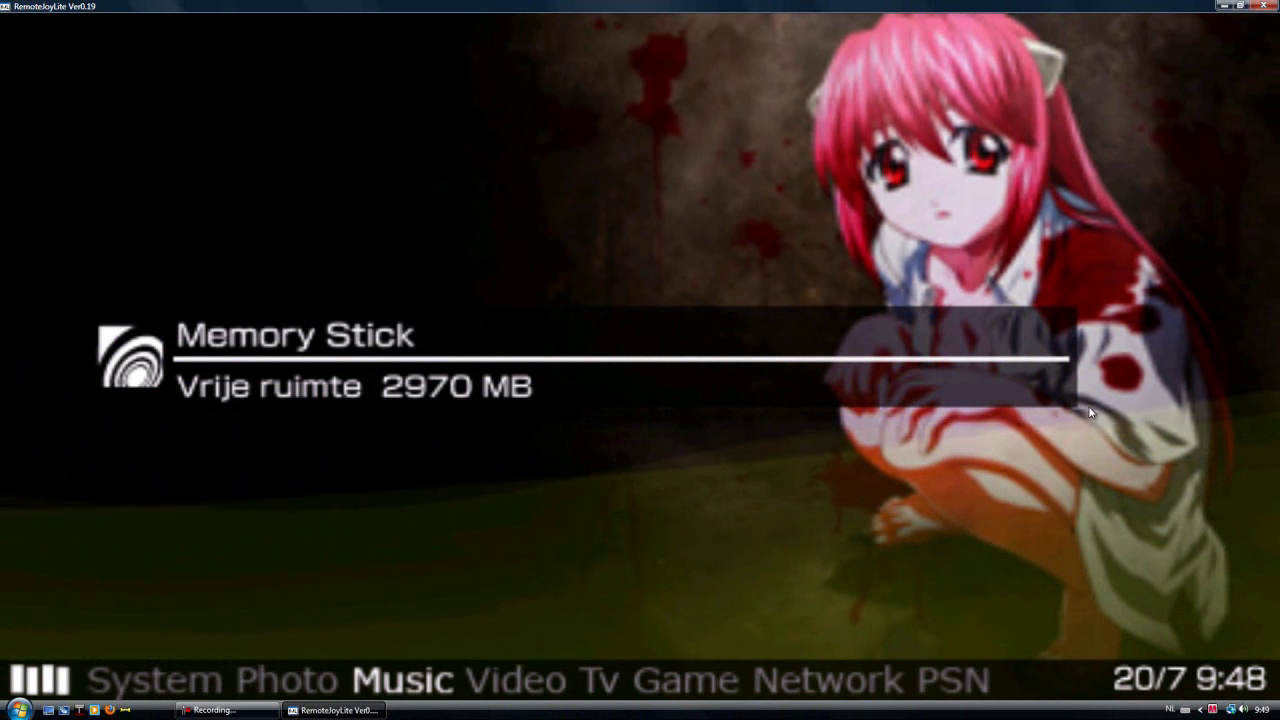
key("Right")
key("Right")
key("Right")
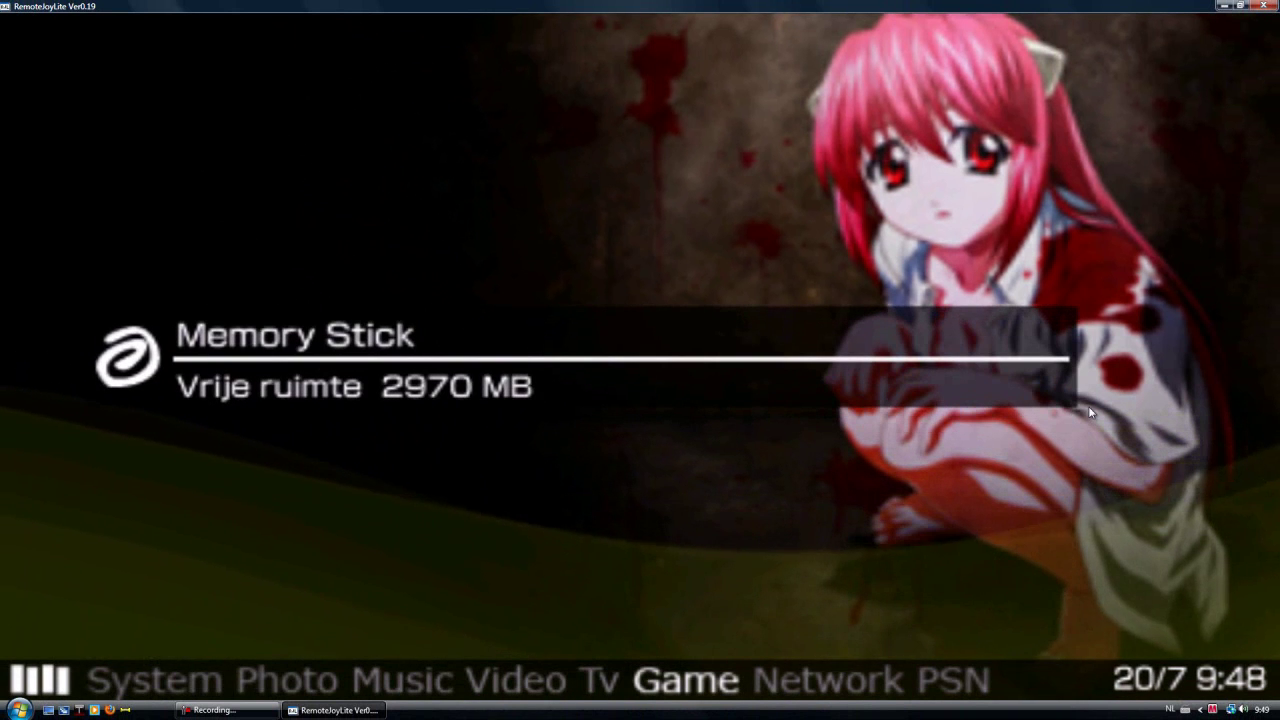
key("Return")
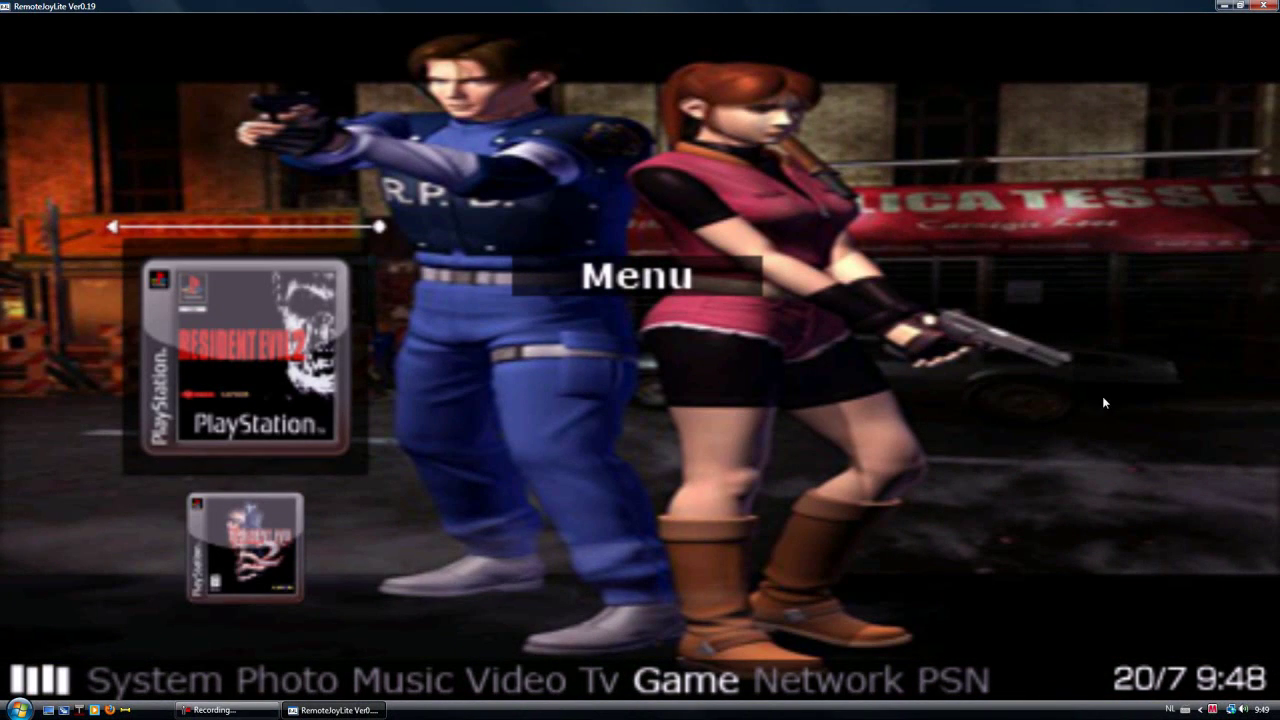
Step: Compare the Resident Evil 2 entries on the Memory Stick with their icons and backgrounds, ending on the upper one
key("Down")
key("Up")
key("Down")
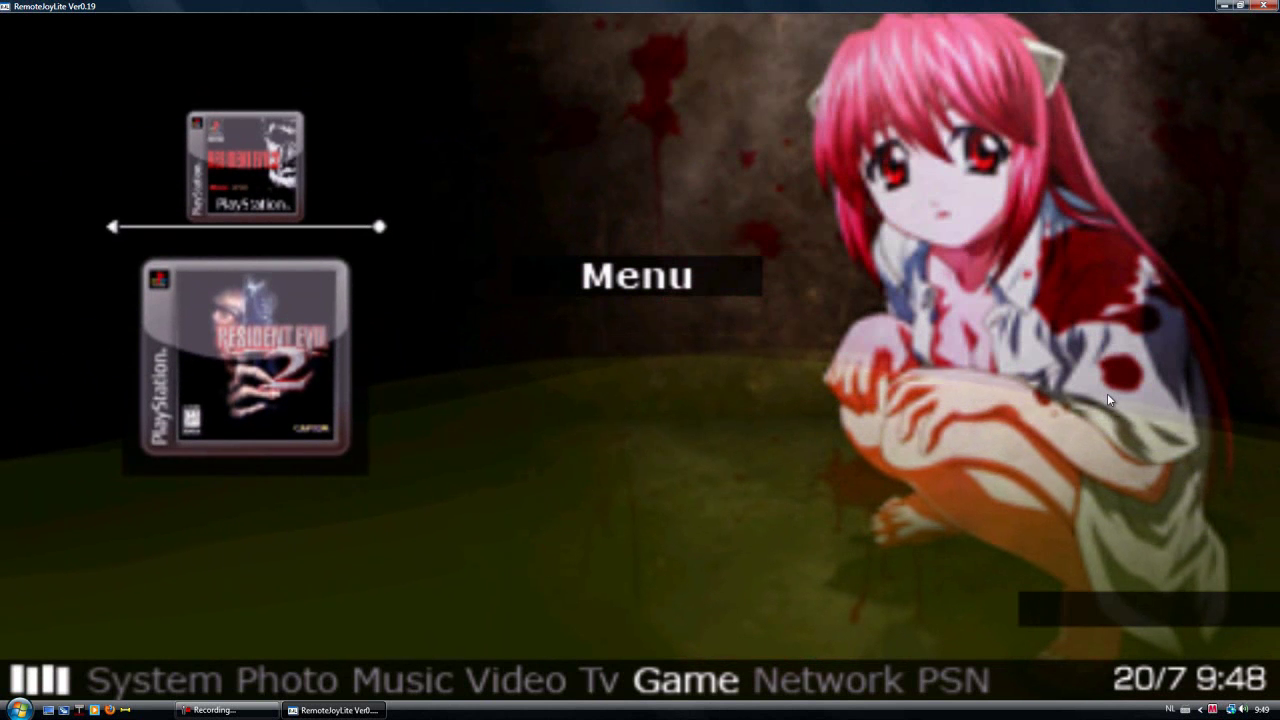
key("Up")
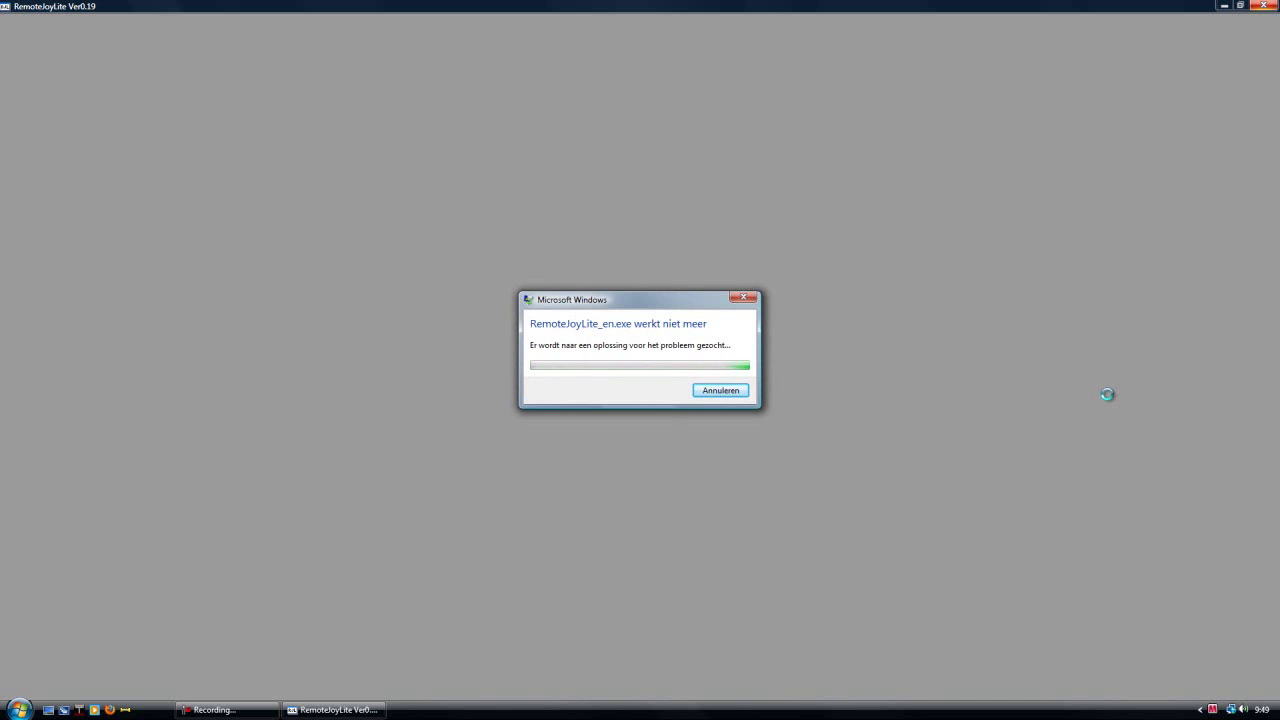
Step: Cancel Windows' search for a solution to the RemoteJoyLite crash
left_click(740, 392)
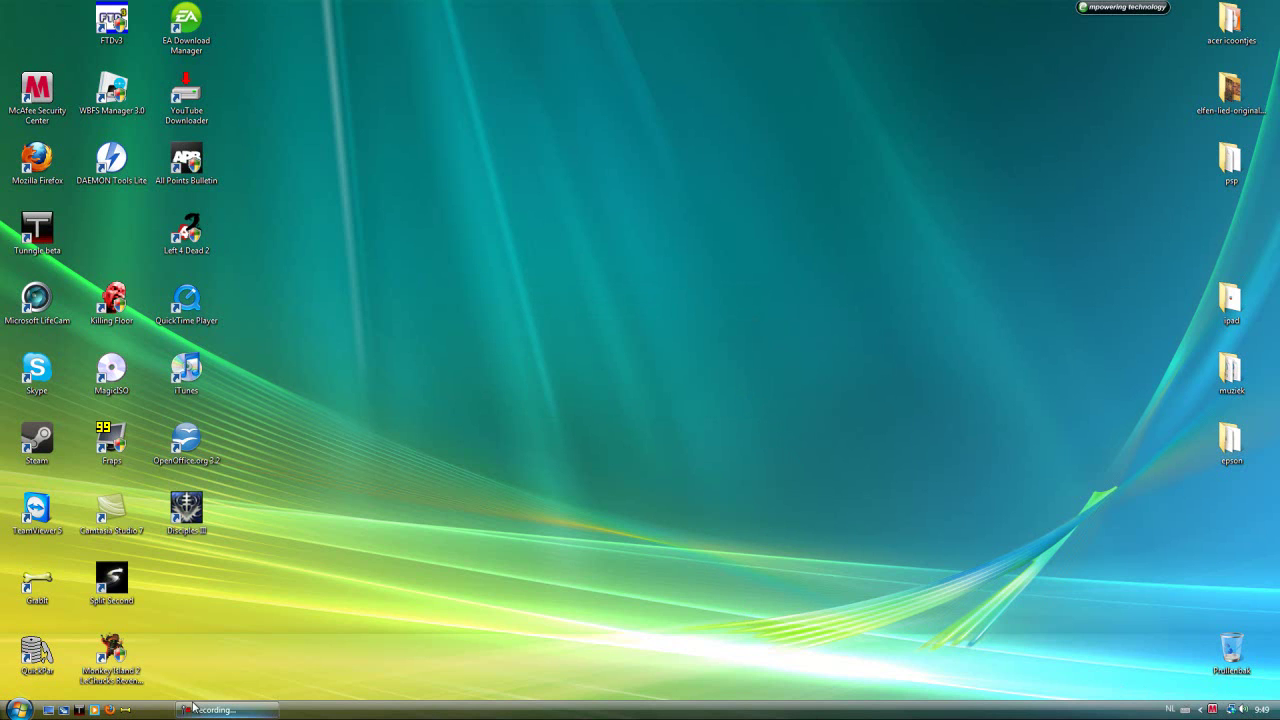
left_click(240, 709)
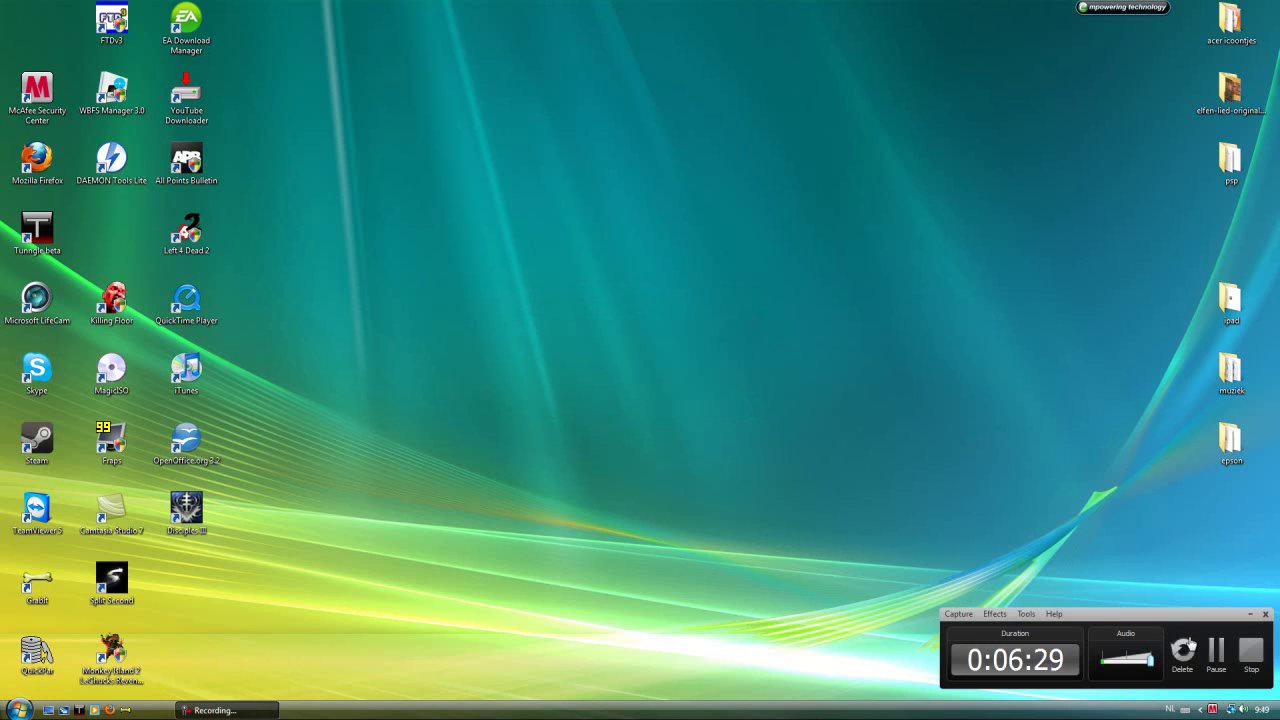
left_click(1207, 651)
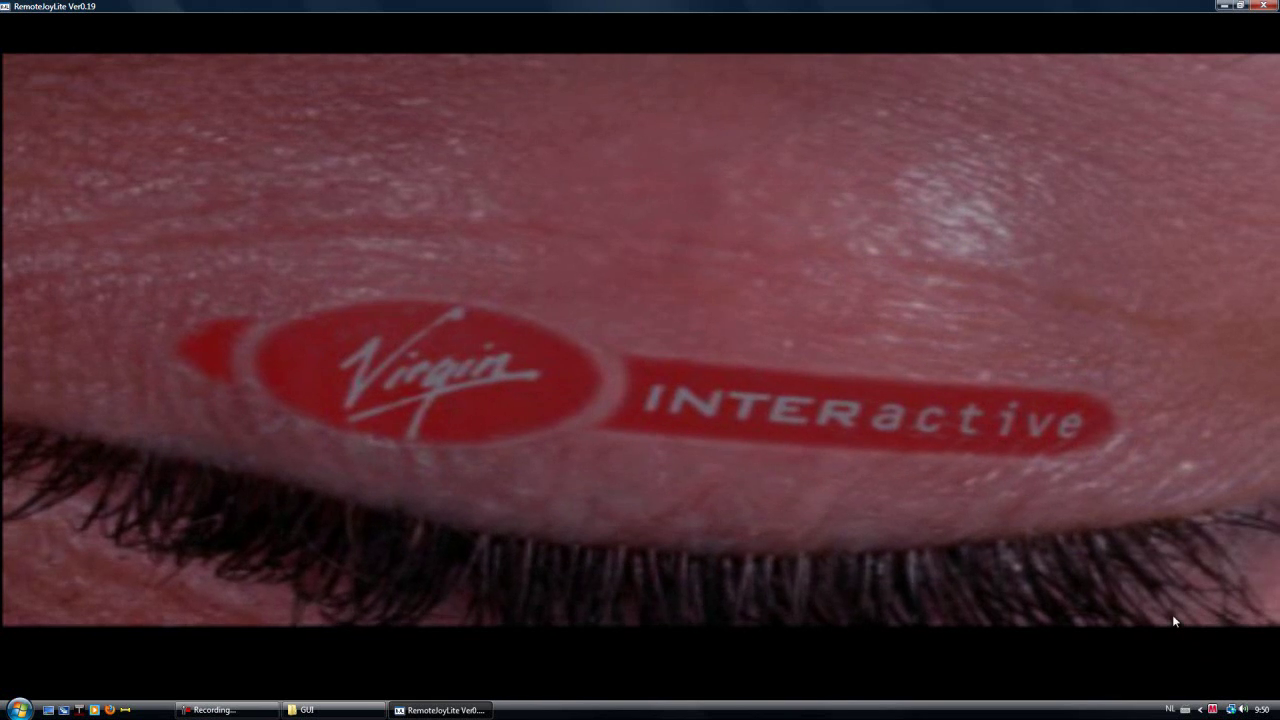